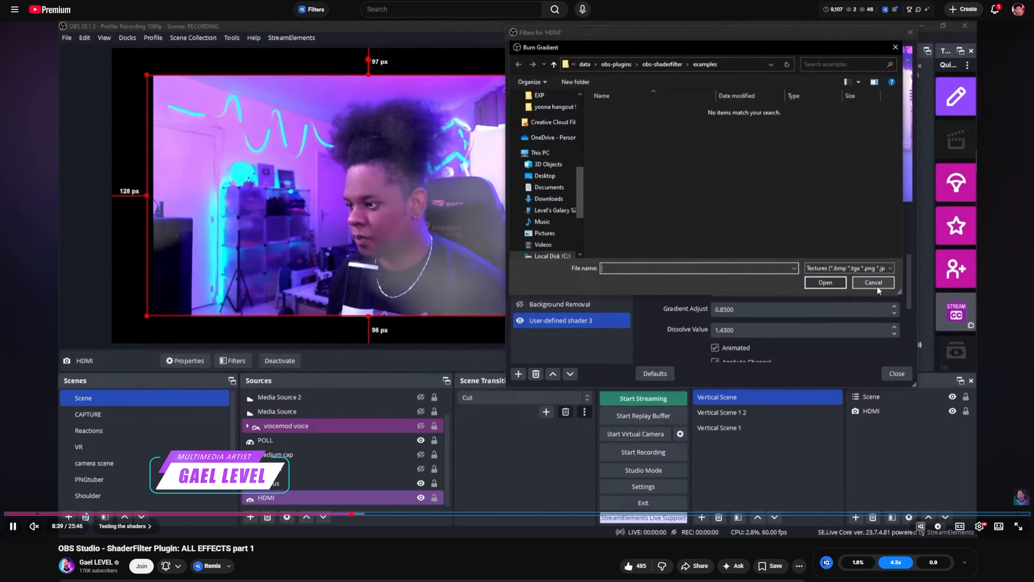
- Skim through the shader effects demonstrated in the OBS ShaderFilter plugin video
{"action": "key", "text": "l"}
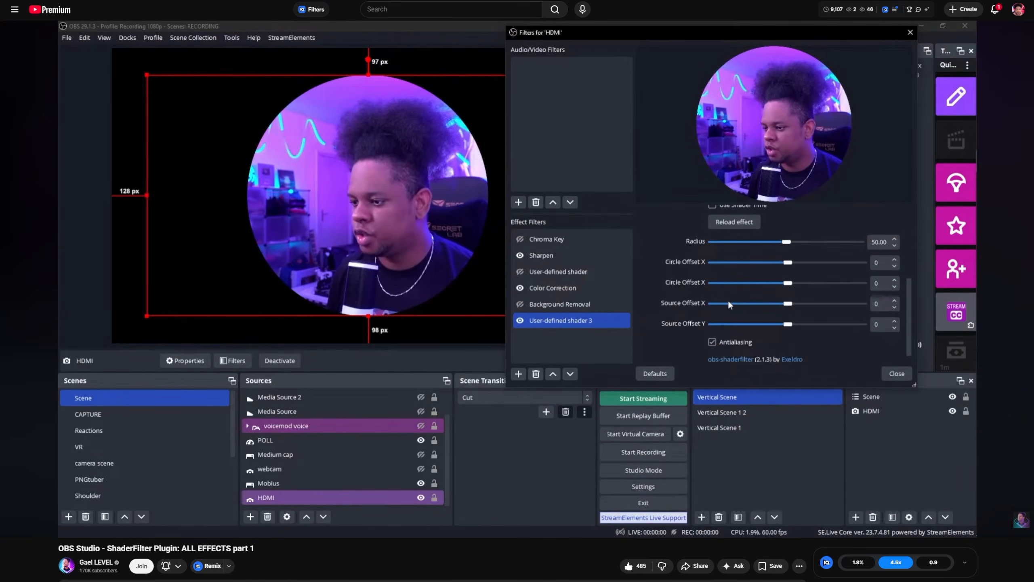
{"action": "key", "text": "Right"}
{"action": "key", "text": "Right"}
{"action": "key", "text": "Right"}
{"action": "key", "text": "Right"}
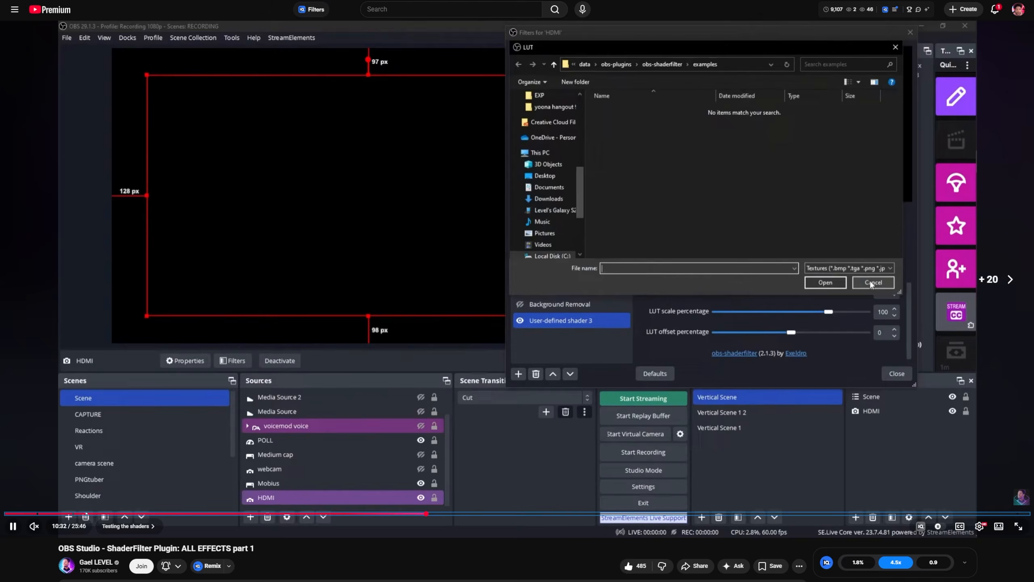
{"action": "key", "text": "Left"}
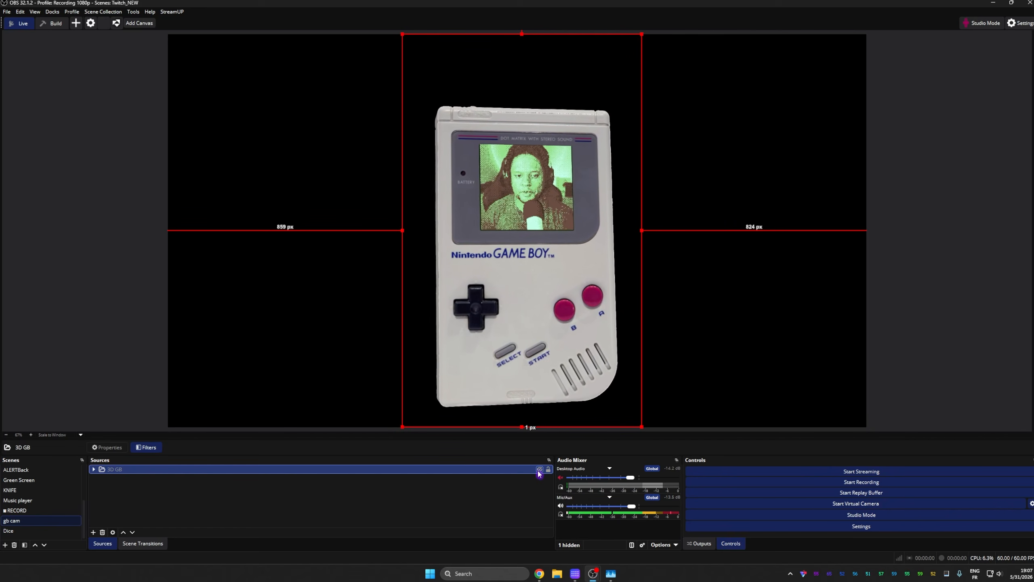
- Switch to OBS Studio and toggle the visibility of the 3D GB group in the gb cam scene
{"action": "left_click", "coordinate": [539, 469]}
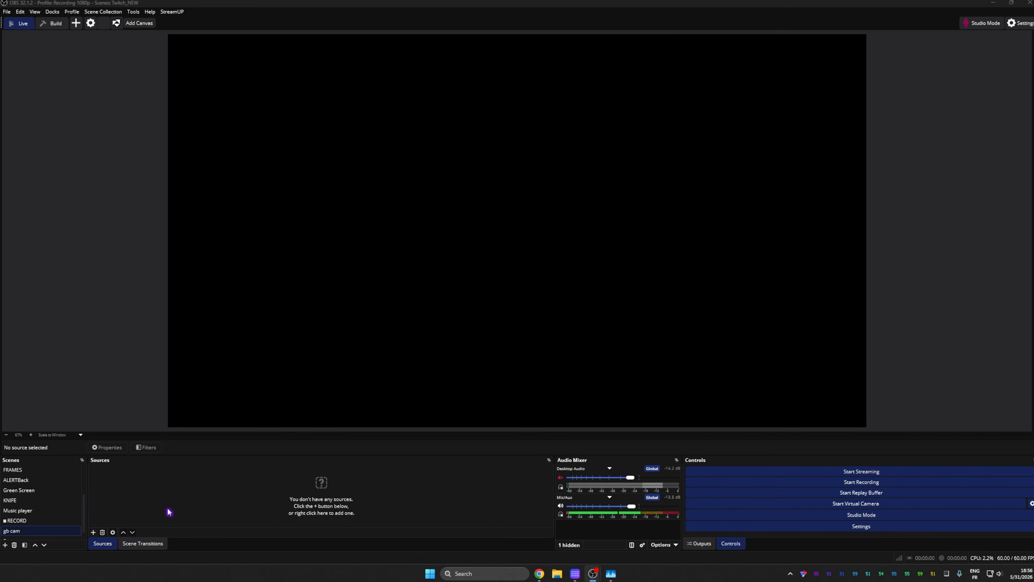
- Add a new Source Clone named GBcam to the gb cam scene
{"action": "left_click", "coordinate": [93, 532]}
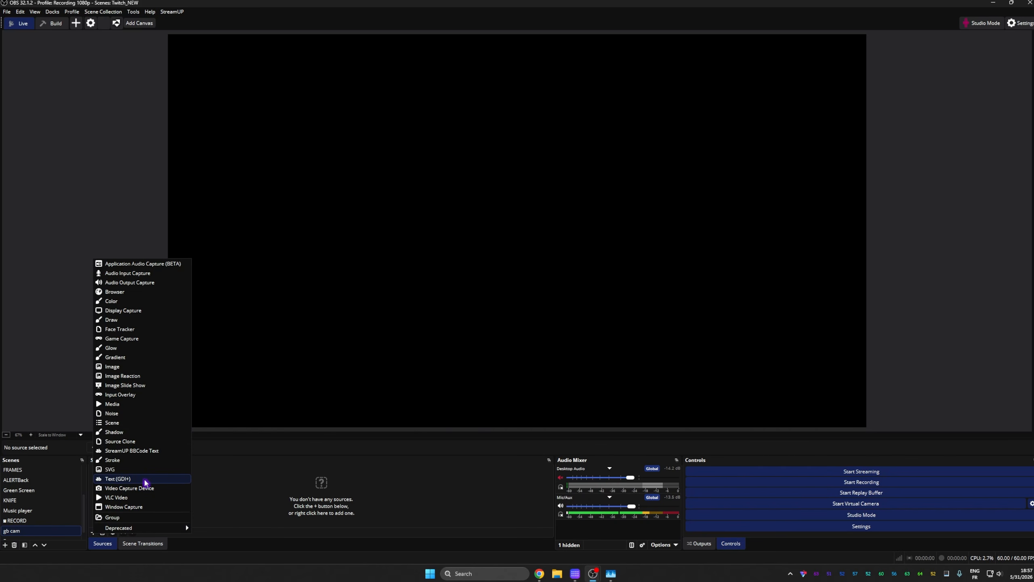
{"action": "left_click", "coordinate": [120, 441]}
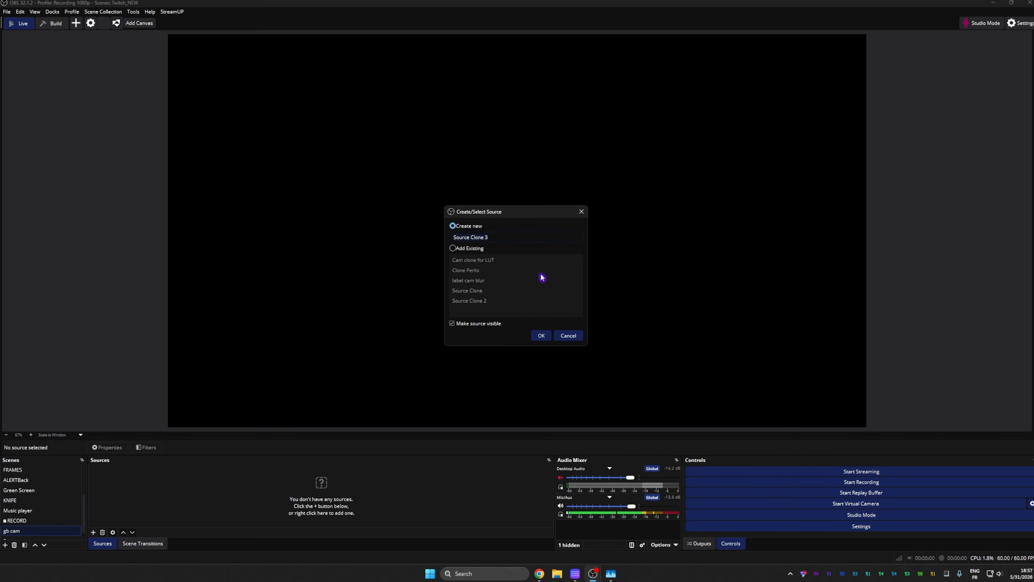
{"action": "type", "text": "GBcam"}
{"action": "key", "text": "Return"}
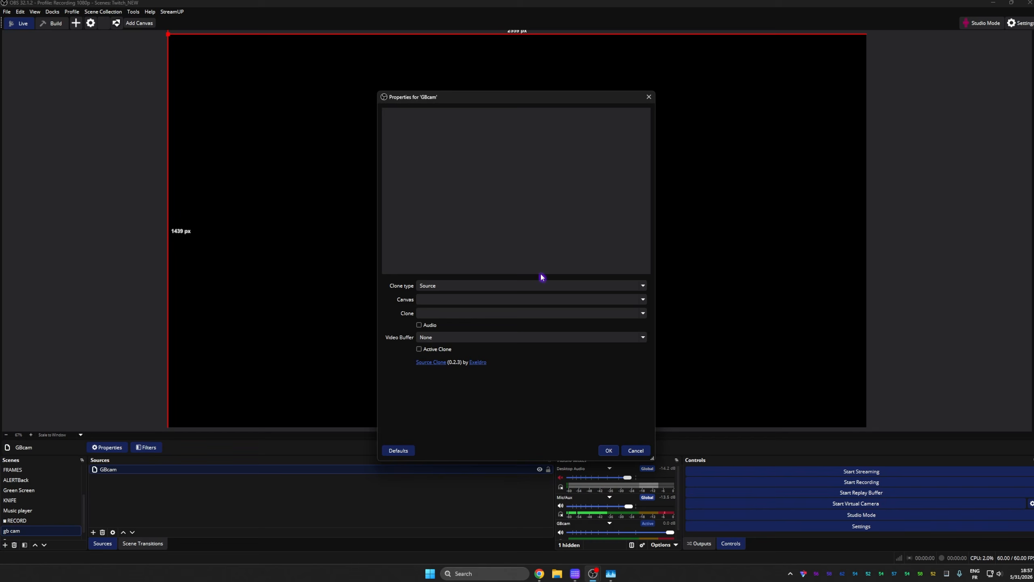
- Set the GBcam clone's canvas to Main and its cloned source to CAM, and accept the properties
{"action": "left_click", "coordinate": [625, 302]}
{"action": "left_click", "coordinate": [505, 331]}
{"action": "left_click", "coordinate": [642, 314]}
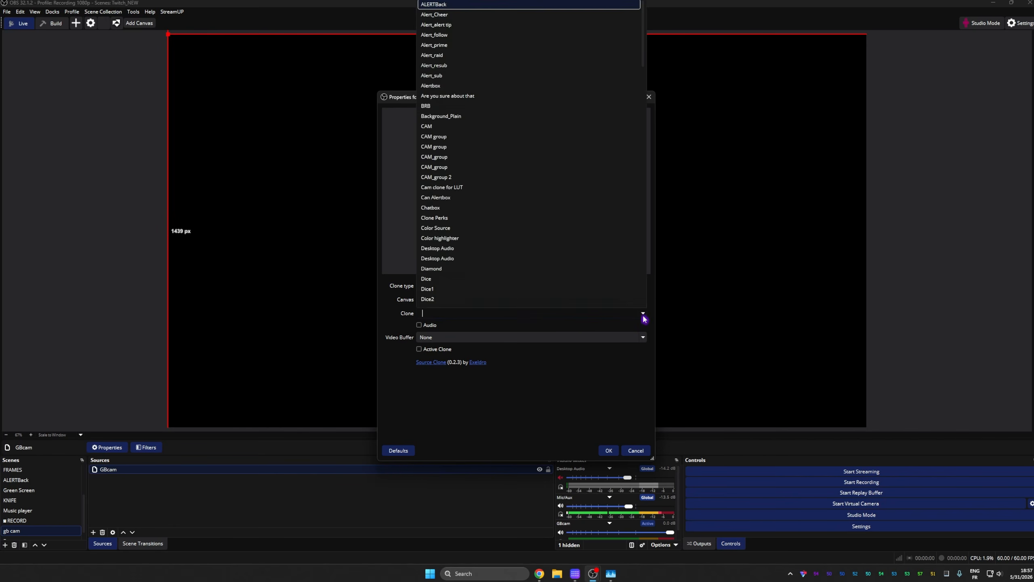
{"action": "left_click", "coordinate": [504, 104]}
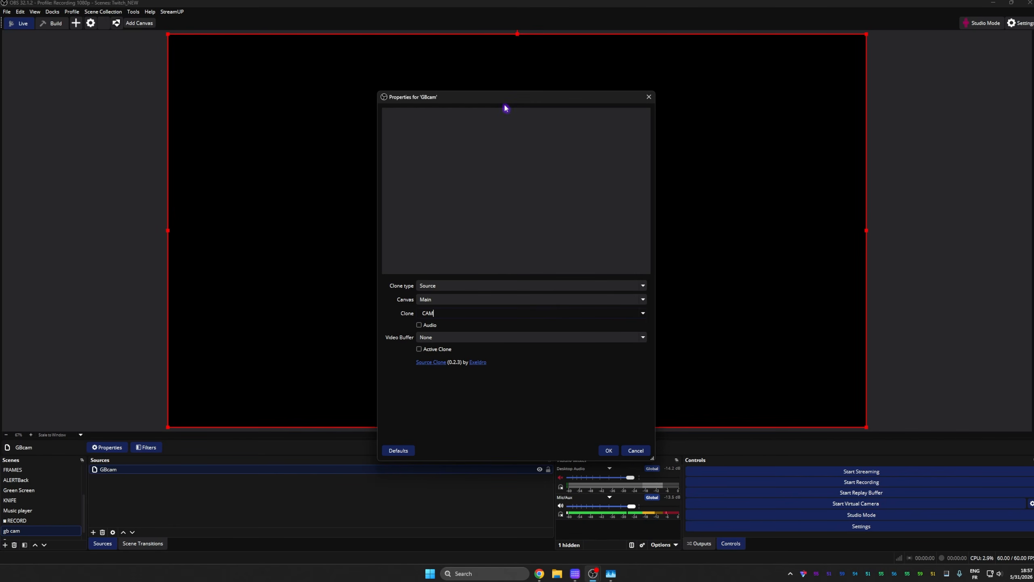
{"action": "left_click", "coordinate": [609, 451]}
- View the original camera feed in the CAM scene and return to the gb cam scene
{"action": "left_click", "coordinate": [42, 494]}
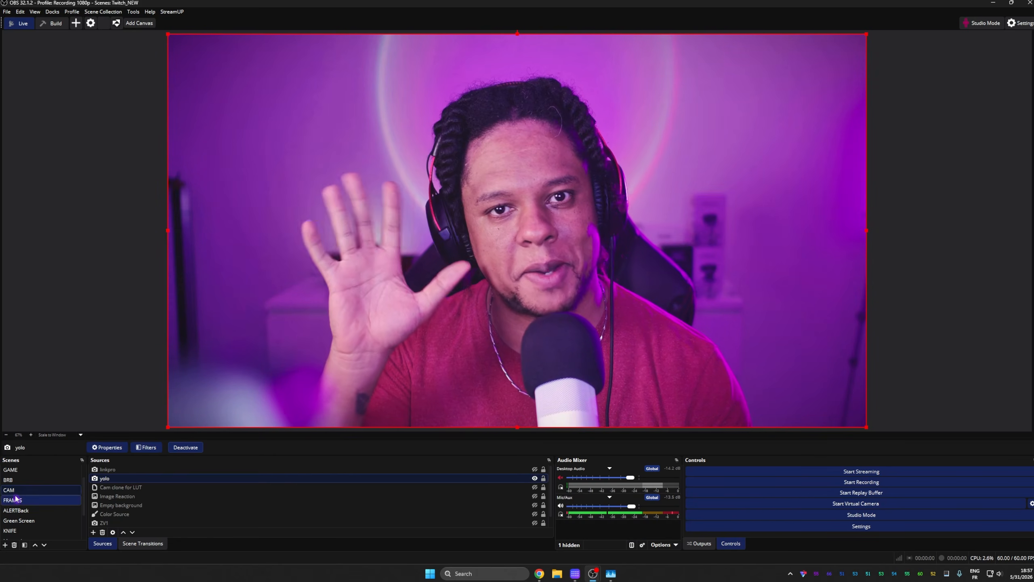
{"action": "scroll", "coordinate": [16, 501], "scroll_direction": "down", "scroll_amount": 2}
{"action": "left_click", "coordinate": [16, 520]}
{"action": "left_click", "coordinate": [209, 499]}
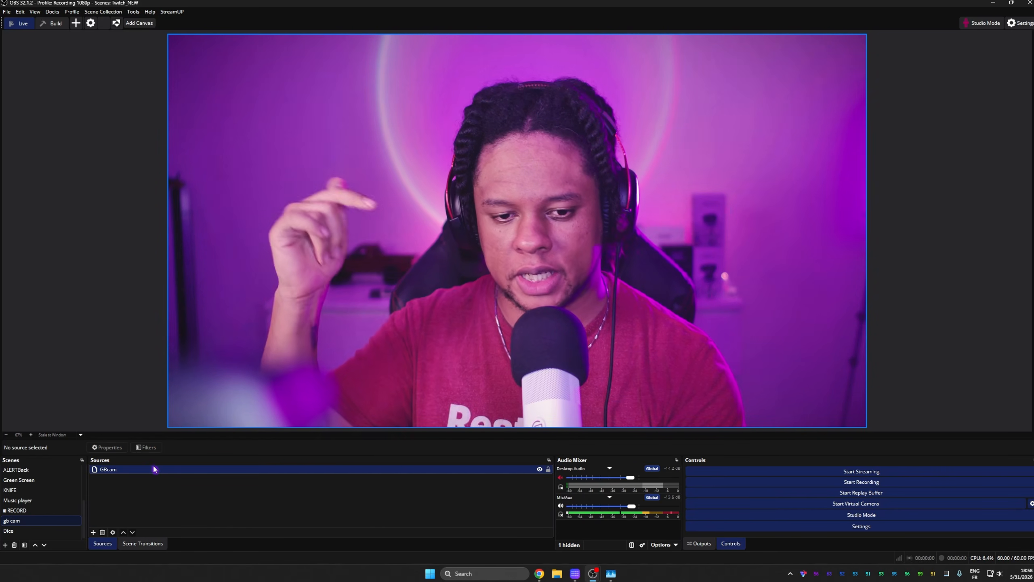
- Add a User-defined shader effect filter to the GBcam source, keeping the default filter name
{"action": "left_click", "coordinate": [126, 470]}
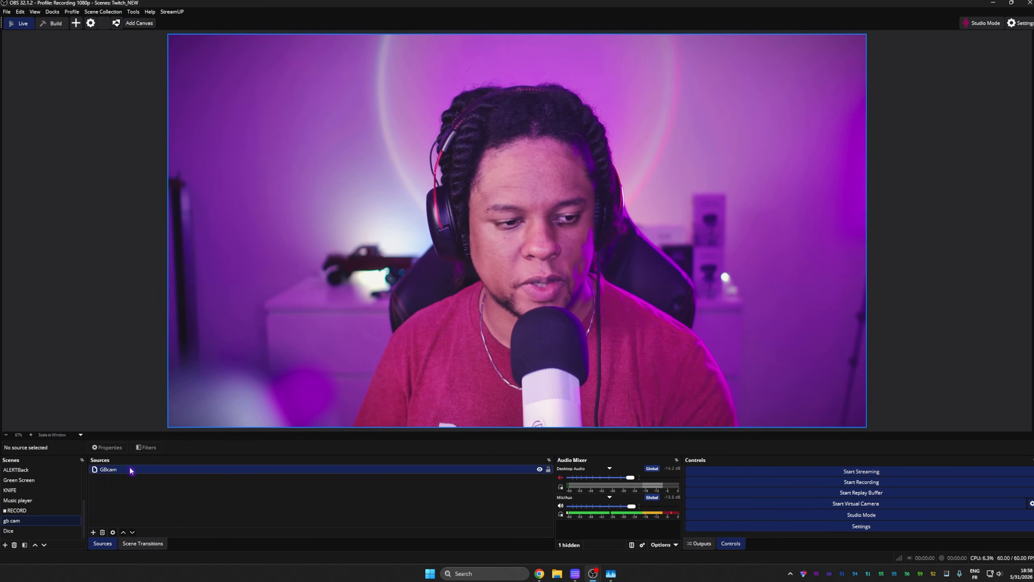
{"action": "left_click", "coordinate": [149, 448]}
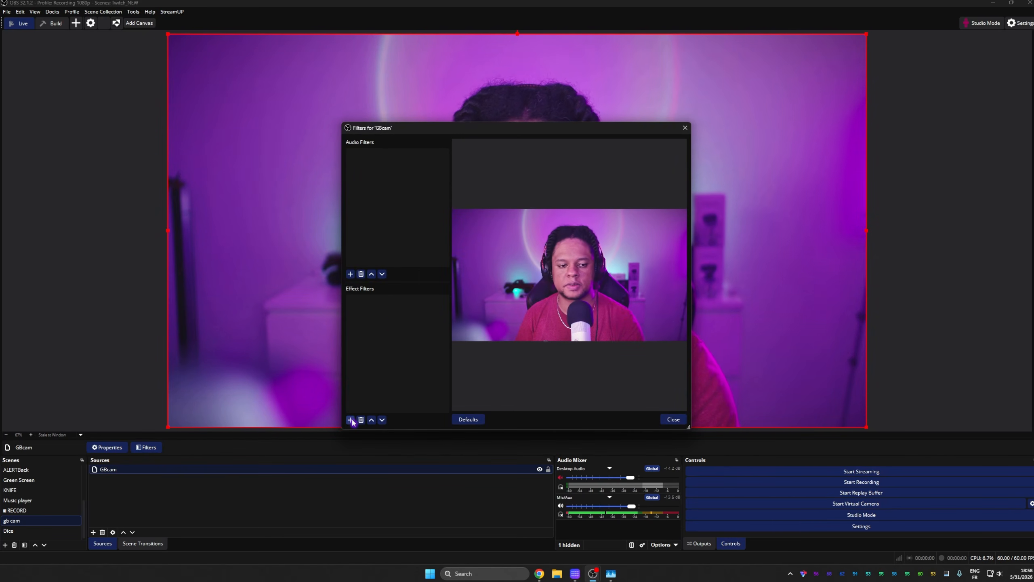
{"action": "left_click", "coordinate": [350, 420]}
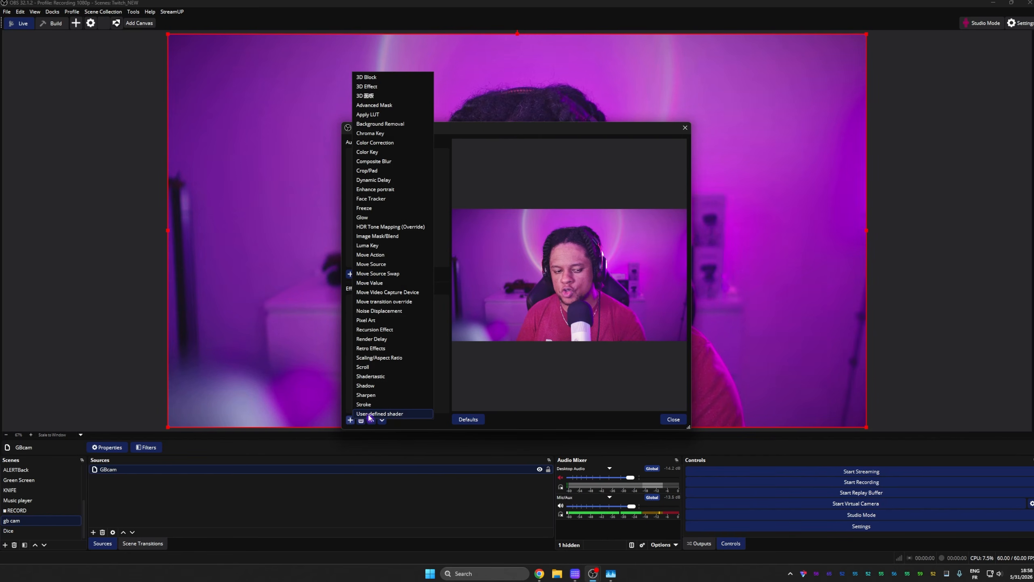
{"action": "left_click", "coordinate": [403, 413]}
{"action": "left_click", "coordinate": [491, 290]}
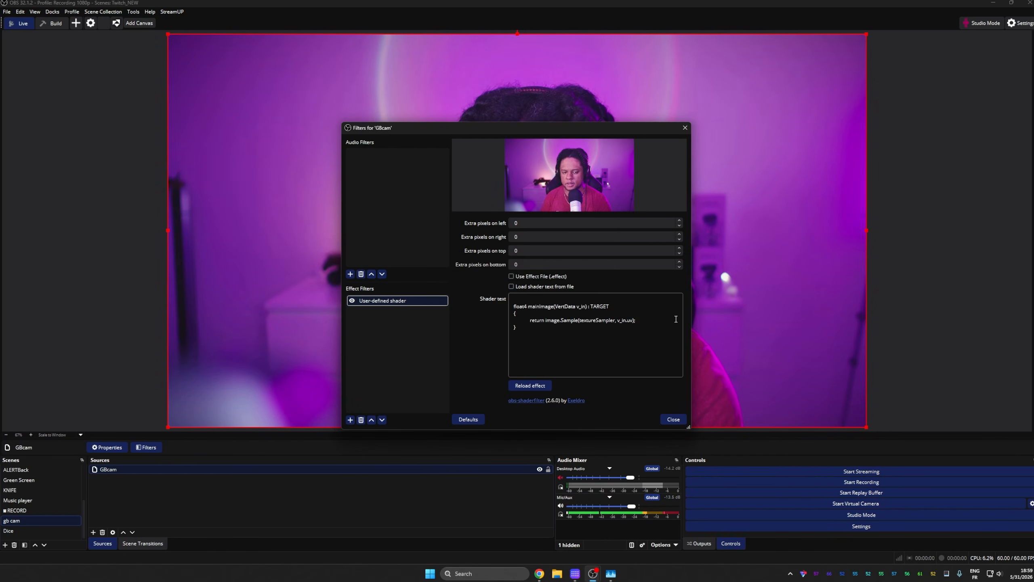
- Load the shader text from the file gb-camera.shader in the obs-shaderfilter examples folder
{"action": "left_click", "coordinate": [523, 288]}
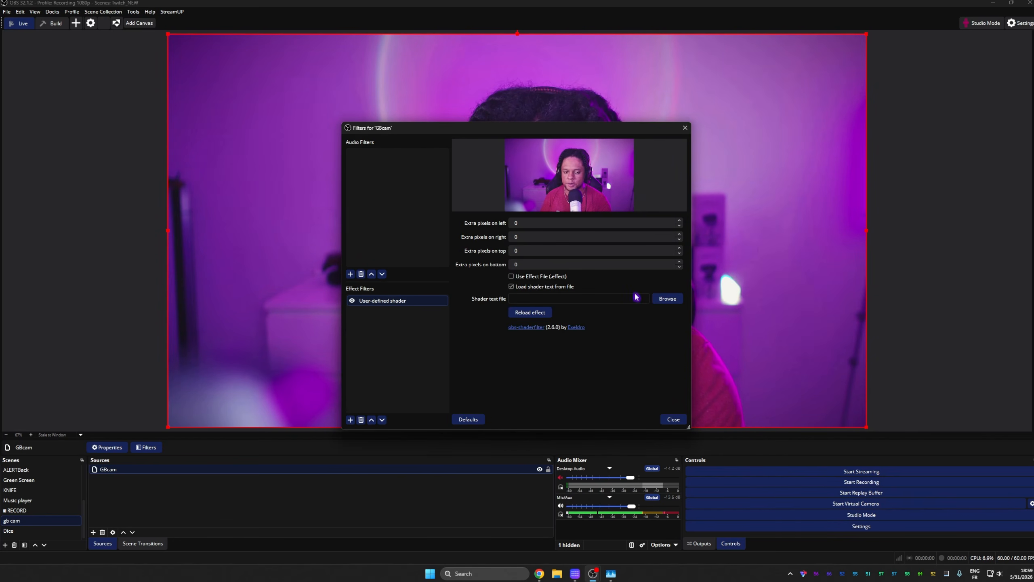
{"action": "left_click", "coordinate": [667, 300]}
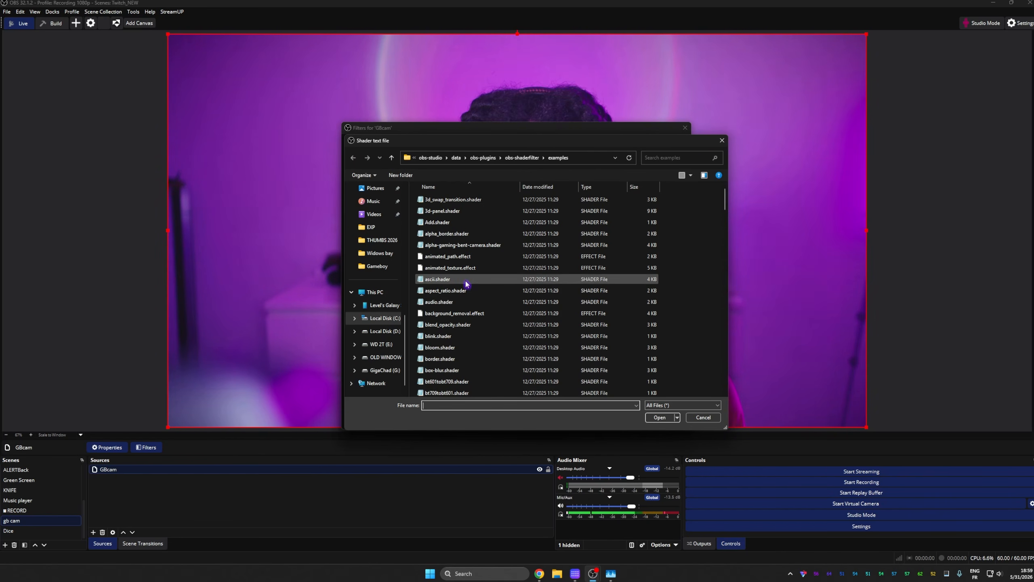
{"action": "scroll", "coordinate": [467, 283], "scroll_direction": "down", "scroll_amount": 10}
{"action": "left_click", "coordinate": [467, 199]}
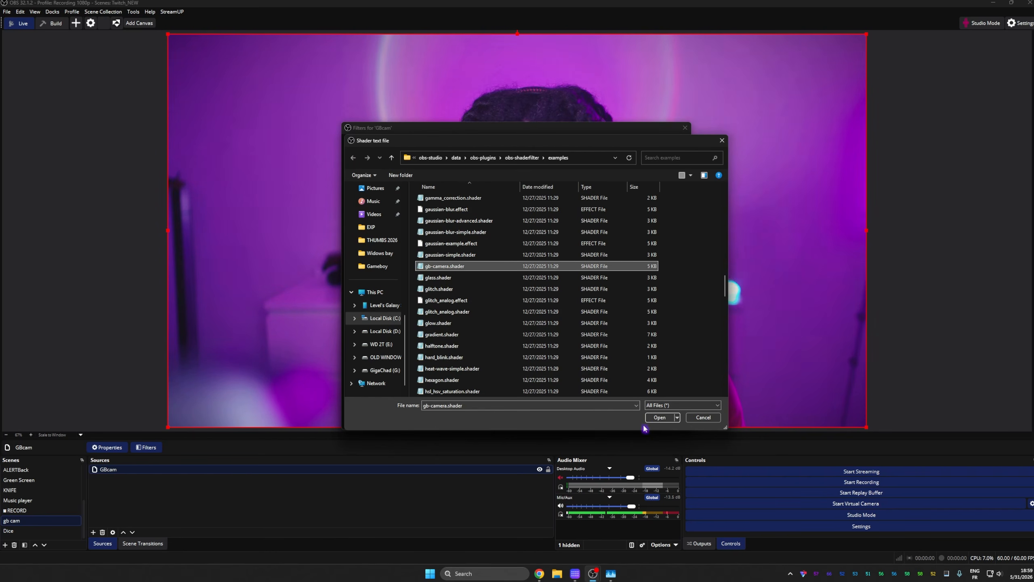
{"action": "left_click", "coordinate": [659, 418]}
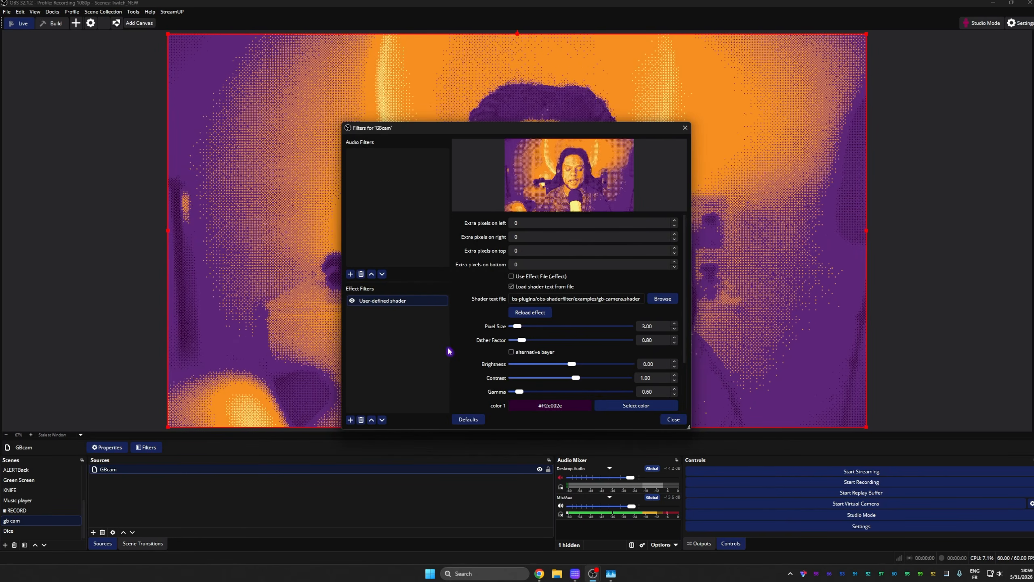
- Move the filter window off the camera subject and set the shader's Pixel Size to 7.50
{"action": "left_click_drag", "start_coordinate": [542, 135], "coordinate": [248, 80]}
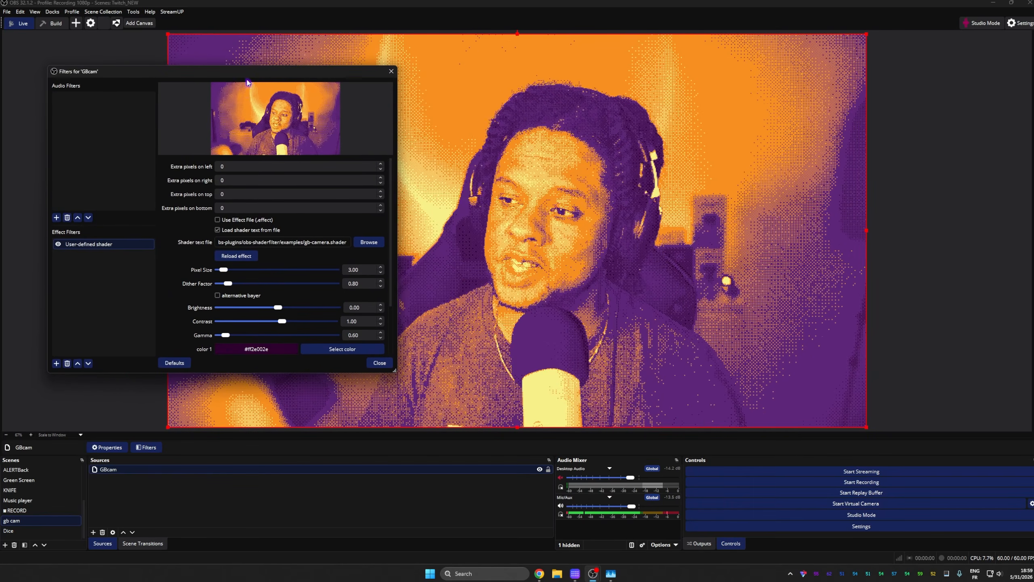
{"action": "scroll", "coordinate": [224, 251], "scroll_direction": "down", "scroll_amount": 1}
{"action": "left_click_drag", "start_coordinate": [223, 245], "coordinate": [235, 247]}
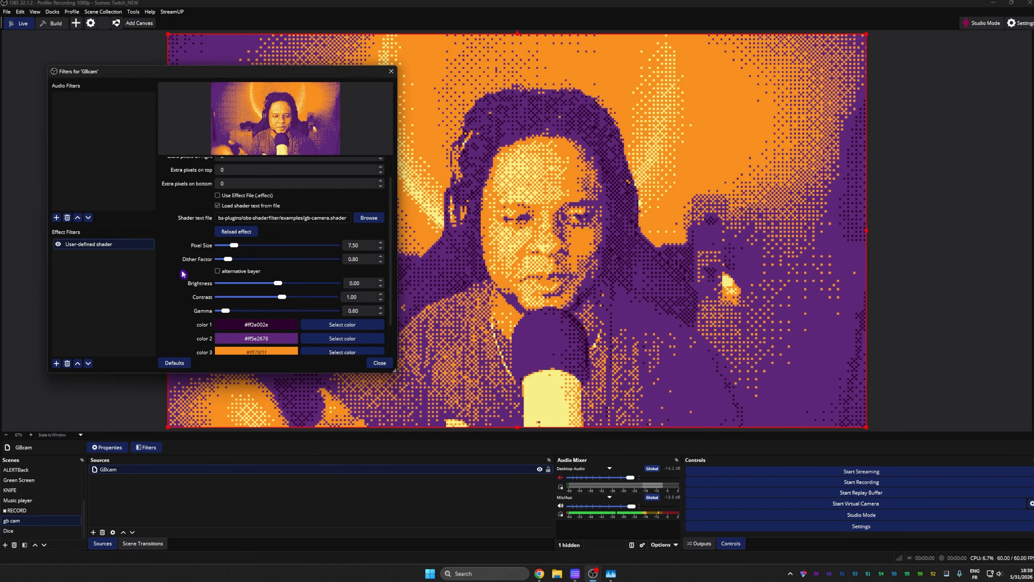
{"action": "scroll", "coordinate": [181, 271], "scroll_direction": "down", "scroll_amount": 3}
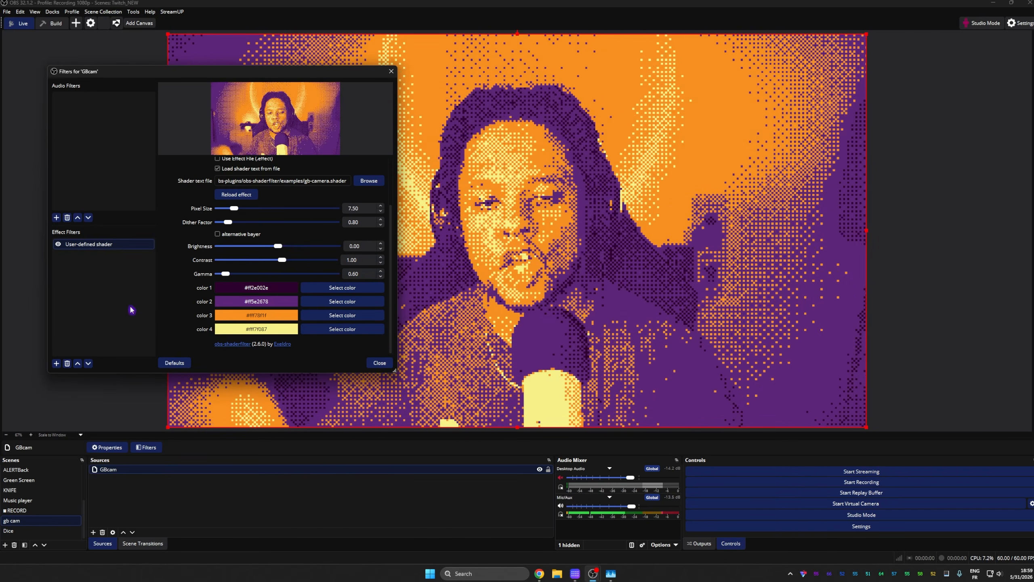
- Add a Color Correction filter to GBcam and lower its Hue Shift to turn the orange tones Game Boy green
{"action": "left_click", "coordinate": [117, 297]}
{"action": "left_click", "coordinate": [56, 364]}
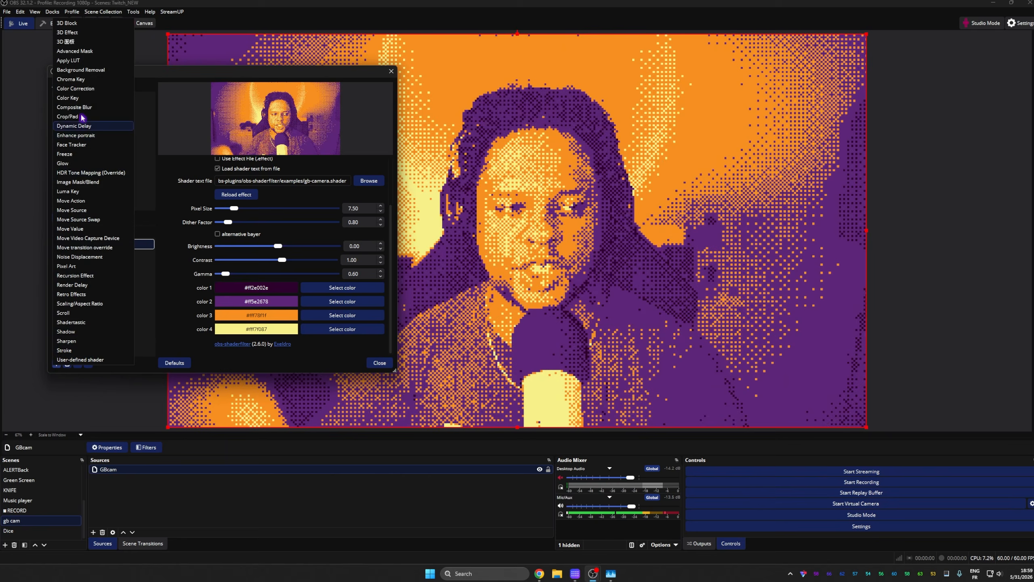
{"action": "left_click", "coordinate": [75, 88]}
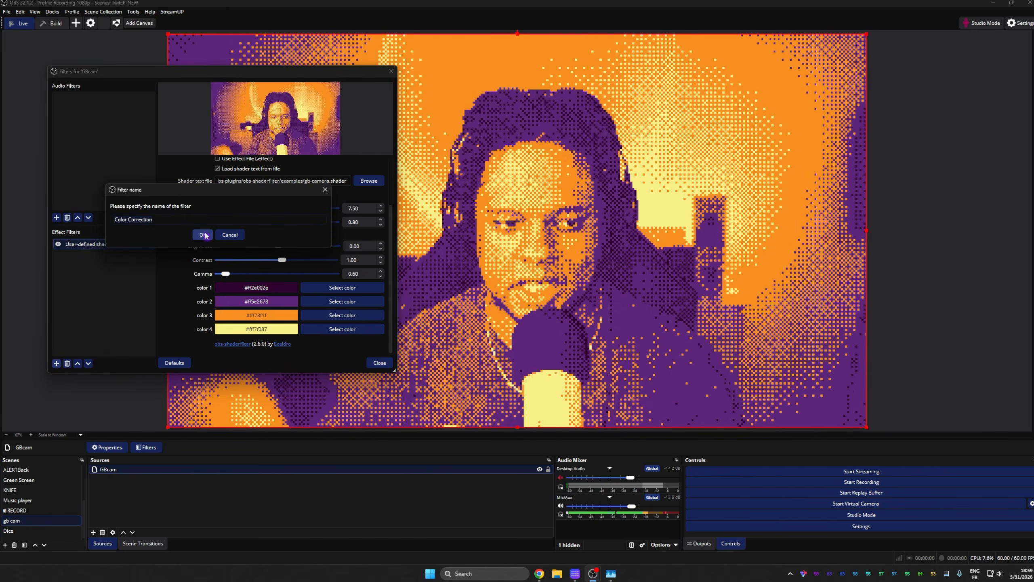
{"action": "left_click", "coordinate": [202, 235]}
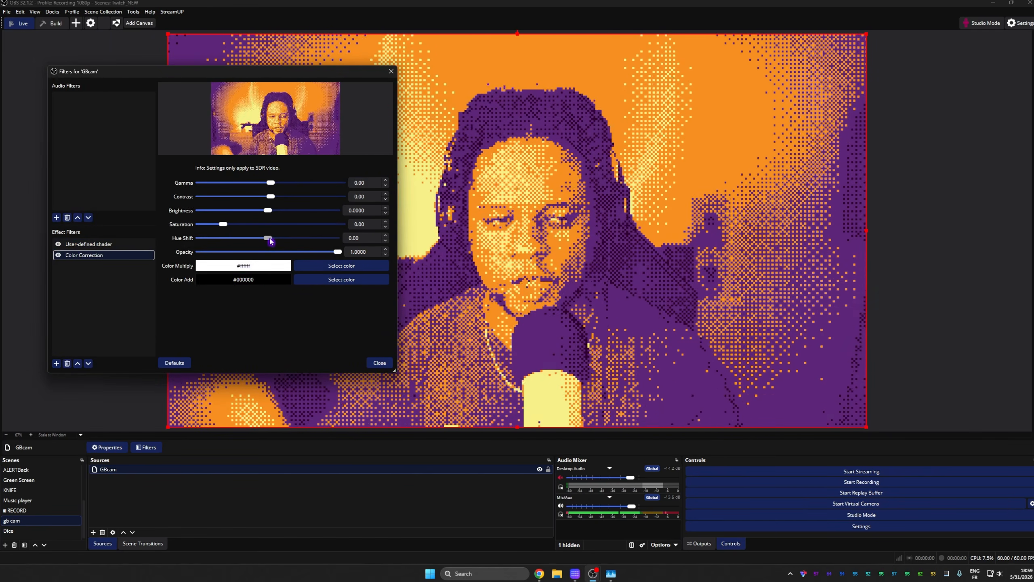
{"action": "left_click_drag", "start_coordinate": [250, 241], "coordinate": [240, 241]}
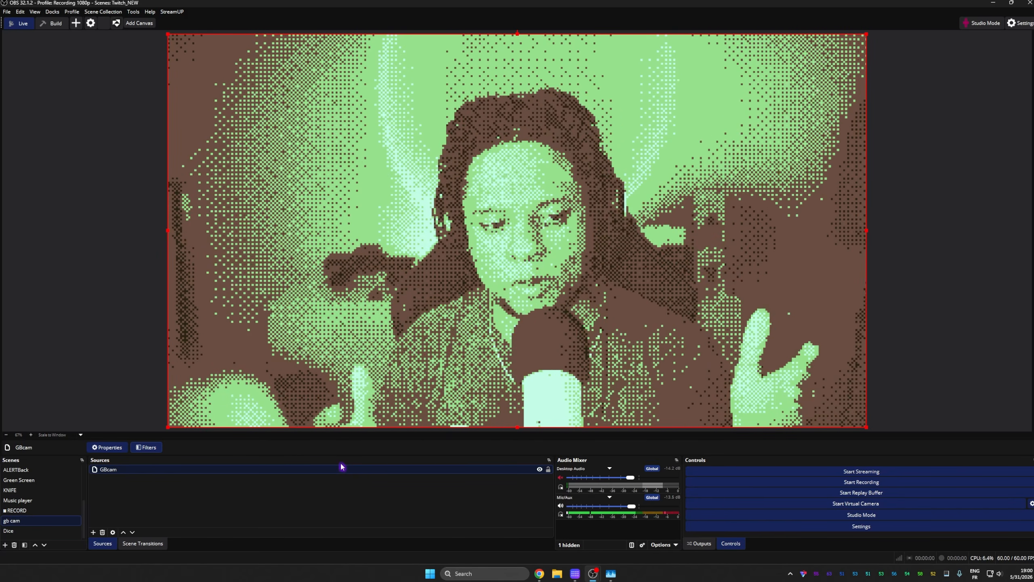
- Add an Image source named gb image to the scene, using the file Nintendo_Gameboy.jpg
{"action": "left_click", "coordinate": [94, 532]}
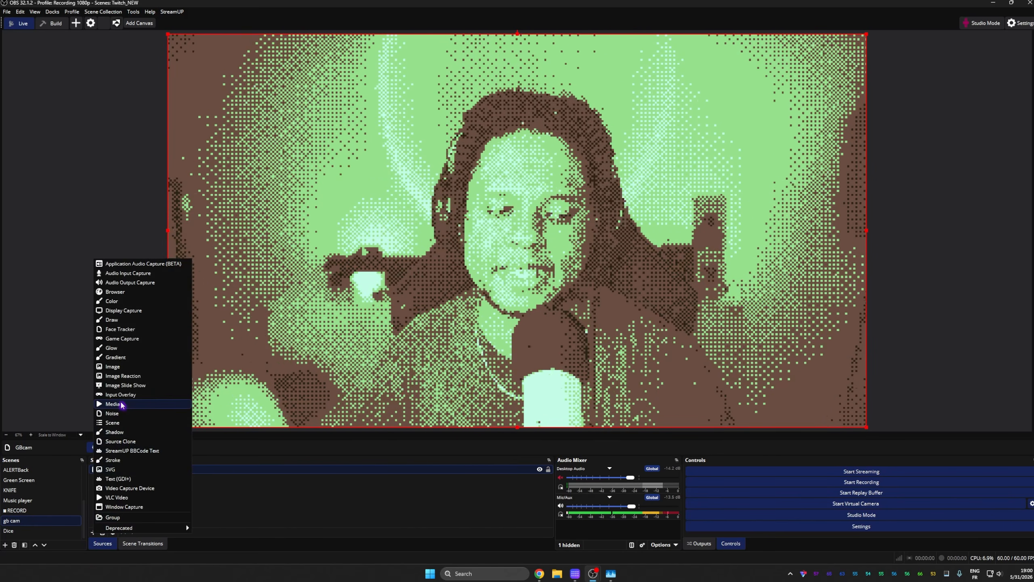
{"action": "left_click", "coordinate": [122, 367]}
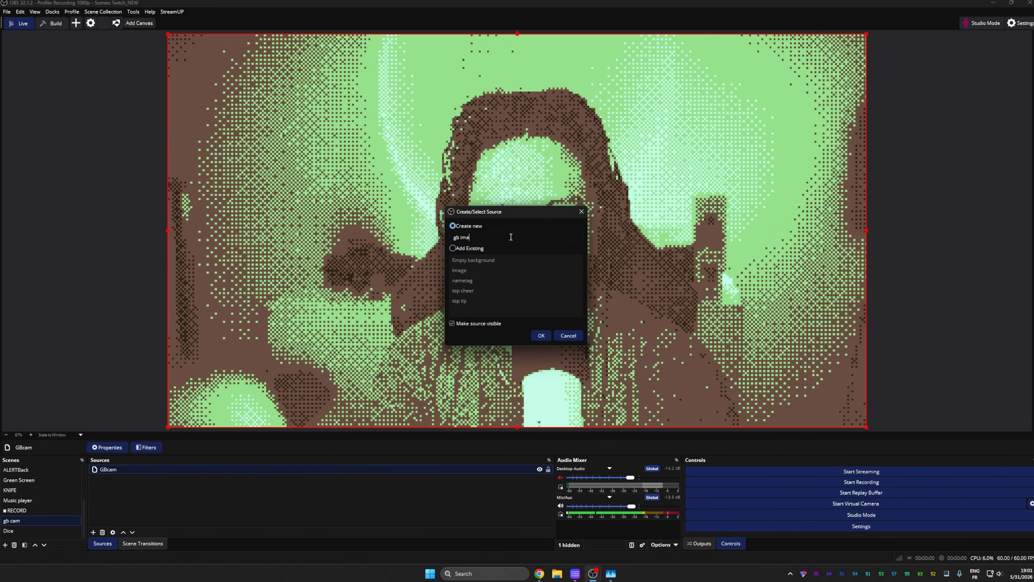
{"action": "key", "text": "Return"}
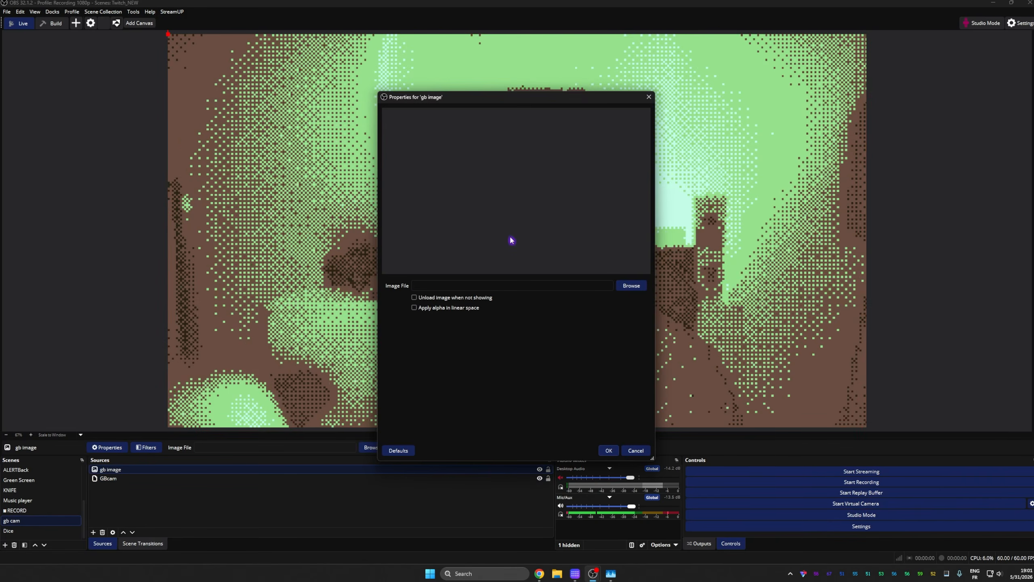
{"action": "left_click", "coordinate": [631, 285]}
{"action": "left_click", "coordinate": [526, 176]}
{"action": "left_click", "coordinate": [699, 385]}
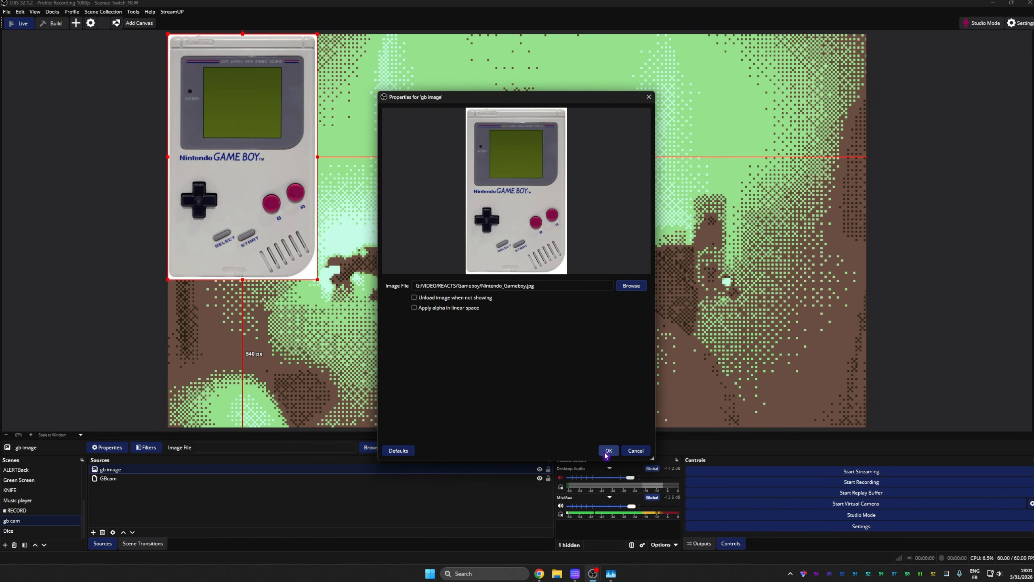
{"action": "left_click", "coordinate": [608, 450]}
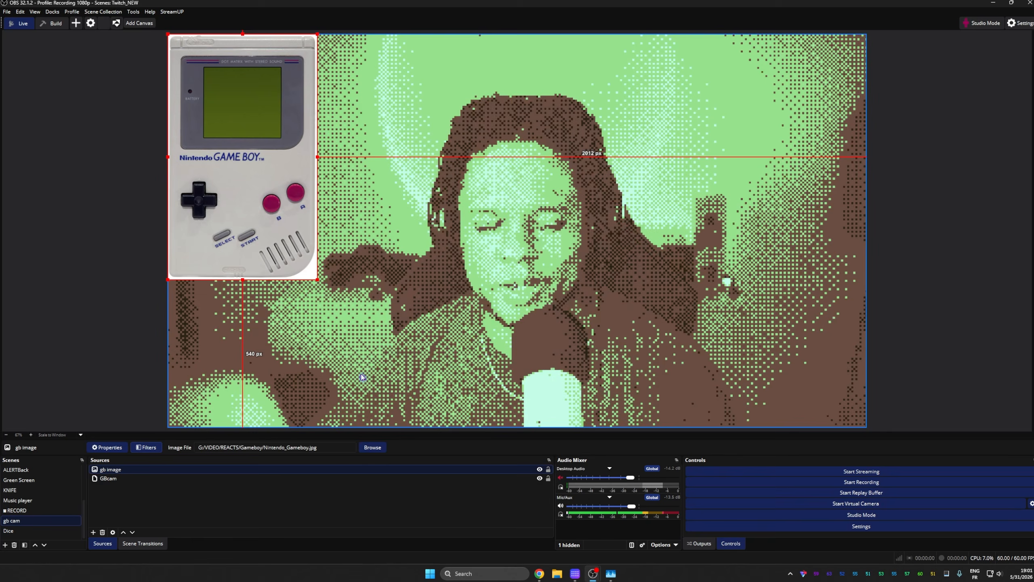
- Enlarge the Game Boy image to nearly the canvas height and place it about 219 px from the canvas's left edge
{"action": "left_click_drag", "start_coordinate": [317, 279], "coordinate": [392, 404]}
{"action": "left_click_drag", "start_coordinate": [328, 316], "coordinate": [387, 328]}
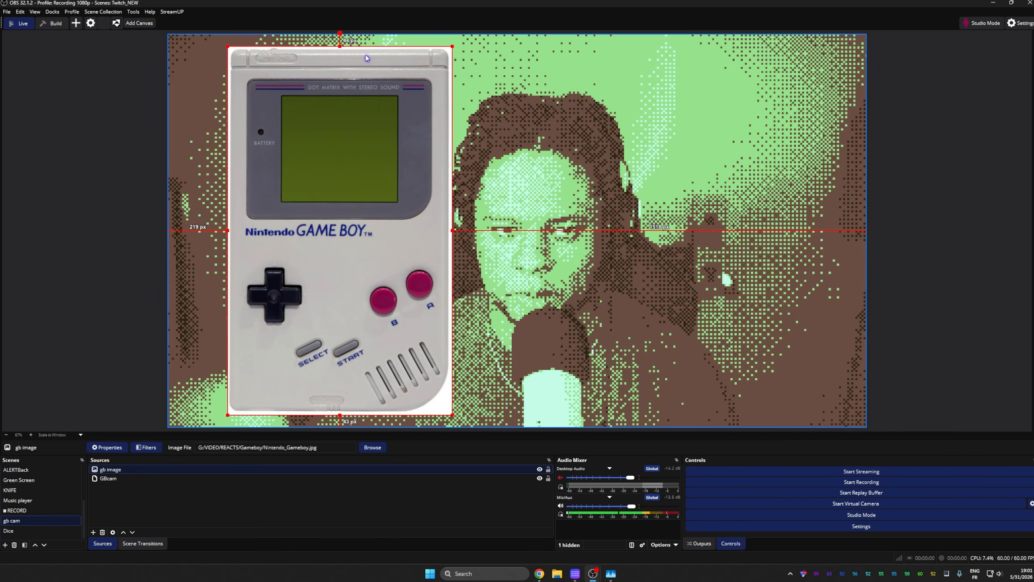
- Add a Color Key effect filter to the gb image source, keeping the default filter name
{"action": "left_click", "coordinate": [149, 447]}
{"action": "left_click", "coordinate": [350, 420]}
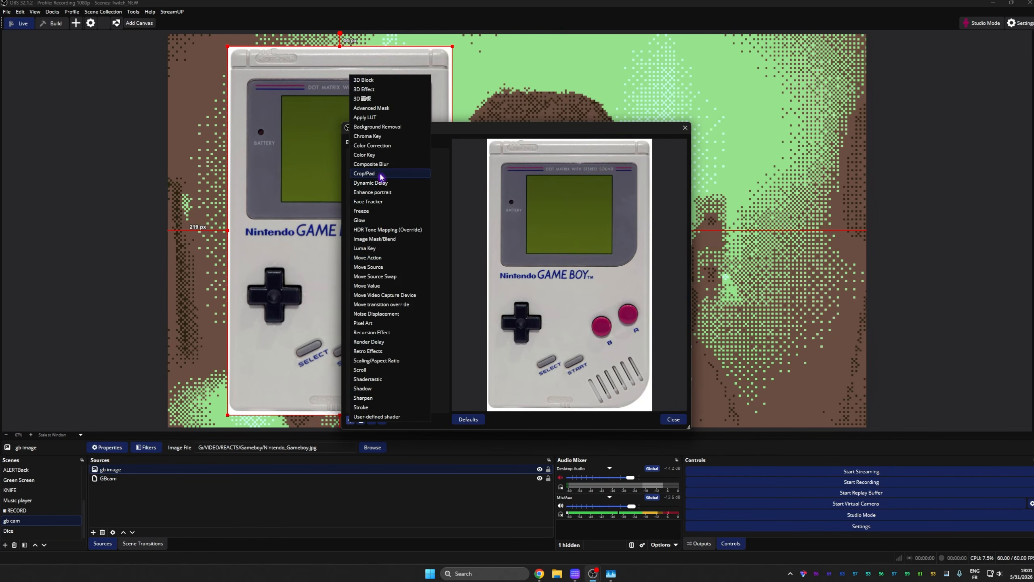
{"action": "left_click", "coordinate": [366, 155]}
{"action": "left_click", "coordinate": [495, 292]}
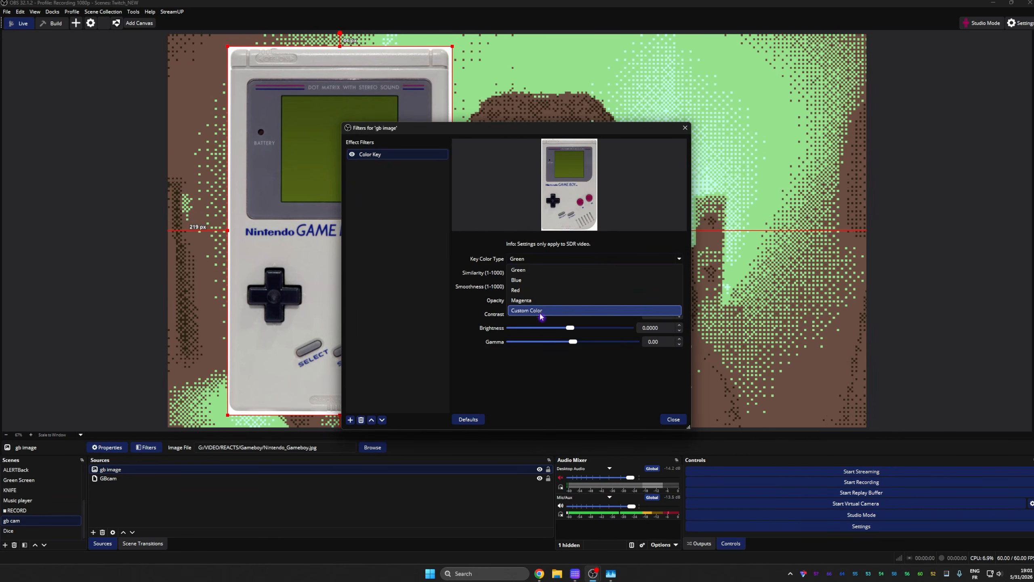
- Key out the white background of the Game Boy image with the custom key color #ffffff
{"action": "left_click", "coordinate": [638, 273]}
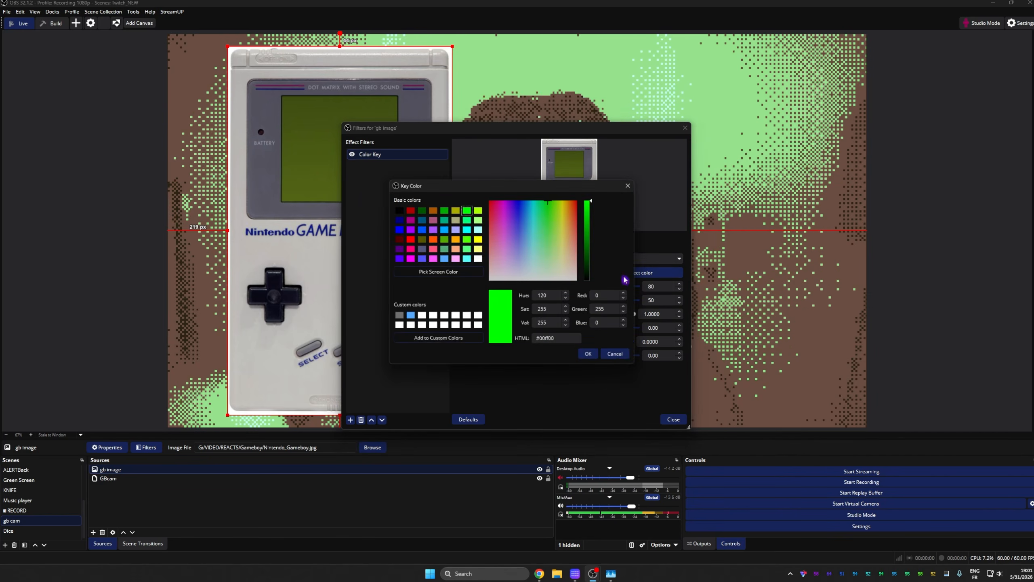
{"action": "left_click", "coordinate": [589, 355]}
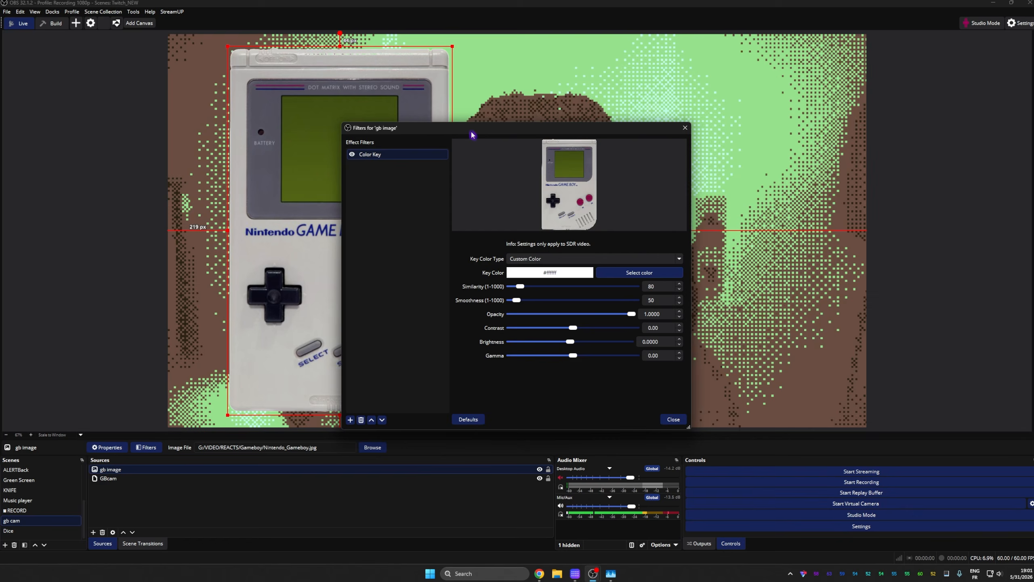
{"action": "left_click_drag", "start_coordinate": [472, 135], "coordinate": [635, 131]}
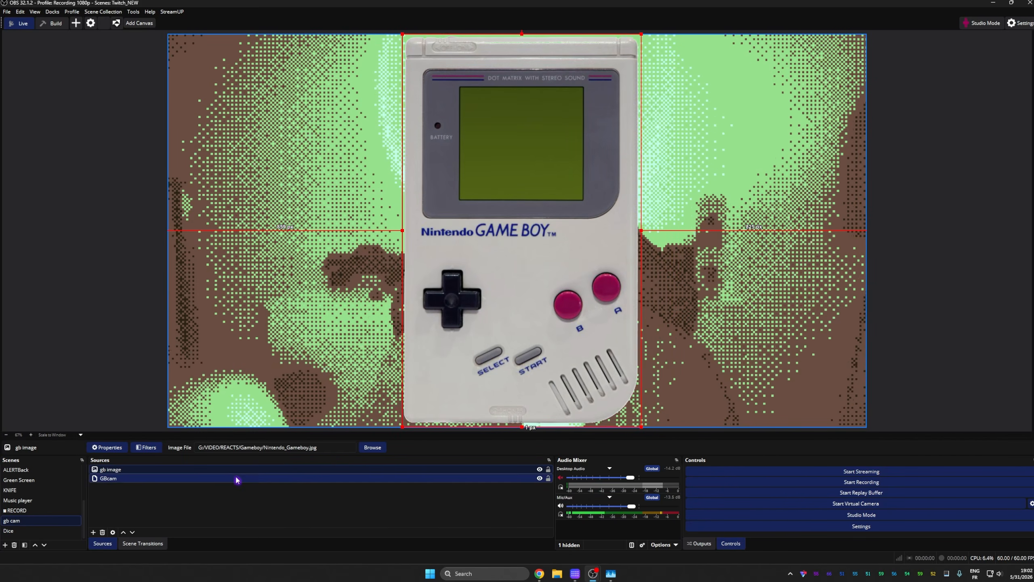
- Place GBcam above gb image in the source order and shrink it over the Game Boy's screen, to about the console's width
{"action": "left_click_drag", "start_coordinate": [126, 480], "coordinate": [128, 468]}
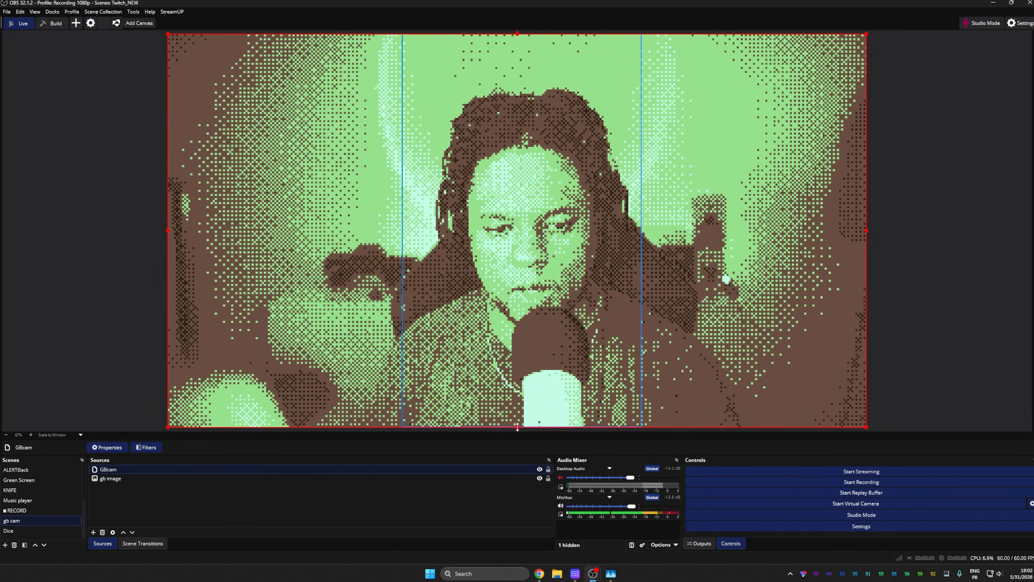
{"action": "left_click_drag", "start_coordinate": [518, 427], "coordinate": [293, 203]}
{"action": "left_click_drag", "start_coordinate": [295, 158], "coordinate": [483, 200]}
{"action": "left_click_drag", "start_coordinate": [512, 34], "coordinate": [509, 61]}
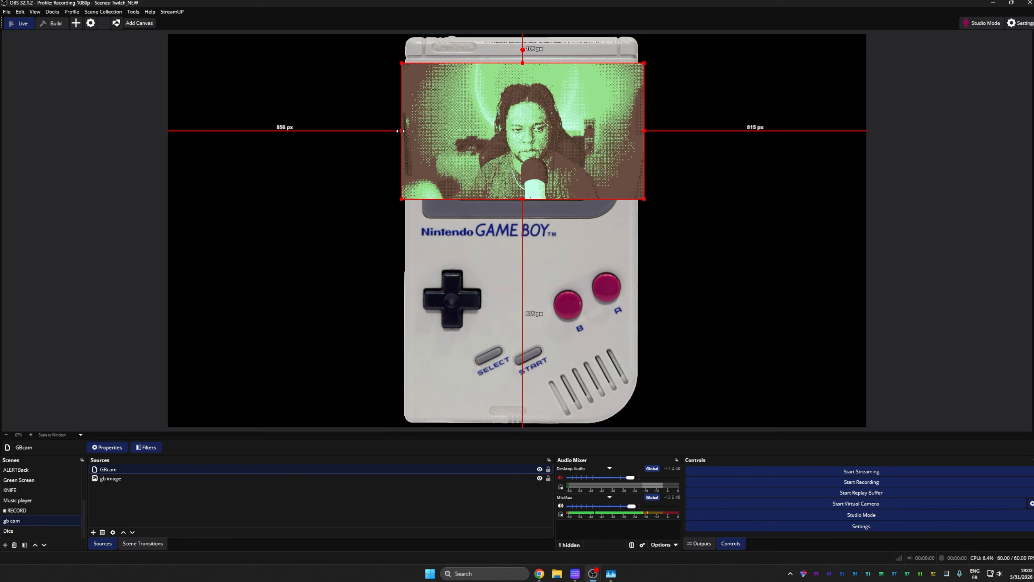
- Crop the left, right and upper edges of GBcam so it exactly fills the Game Boy's screen area
{"action": "left_click_drag", "start_coordinate": [407, 136], "coordinate": [460, 134]}
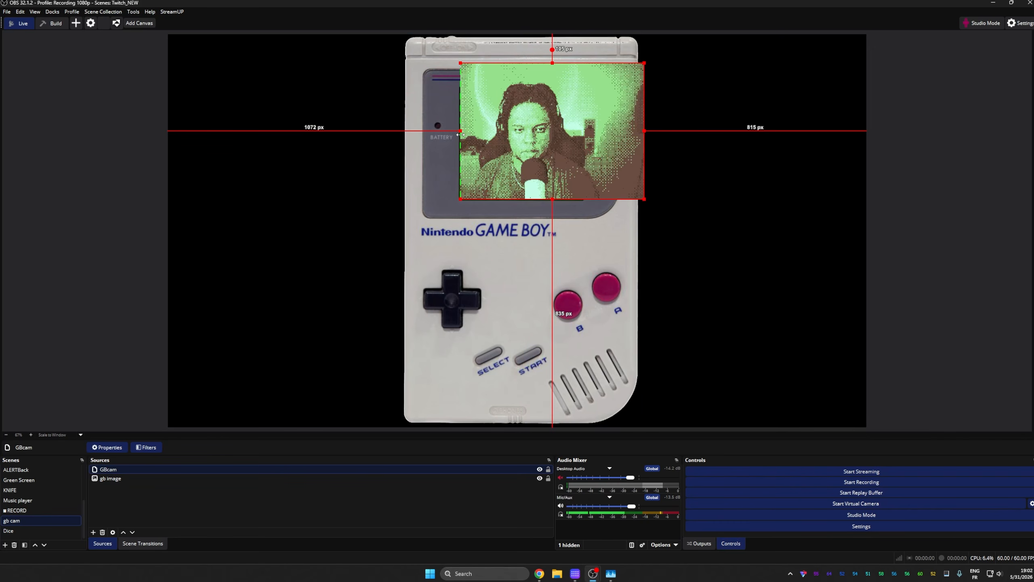
{"action": "left_click_drag", "start_coordinate": [643, 131], "coordinate": [584, 139]}
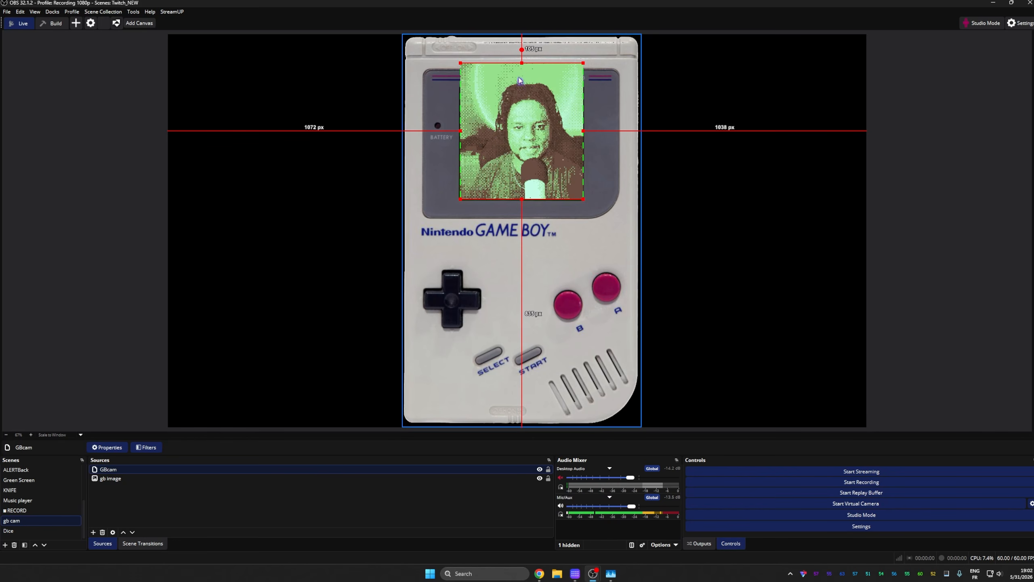
{"action": "left_click_drag", "start_coordinate": [521, 63], "coordinate": [522, 86]}
{"action": "left_click", "coordinate": [812, 210]}
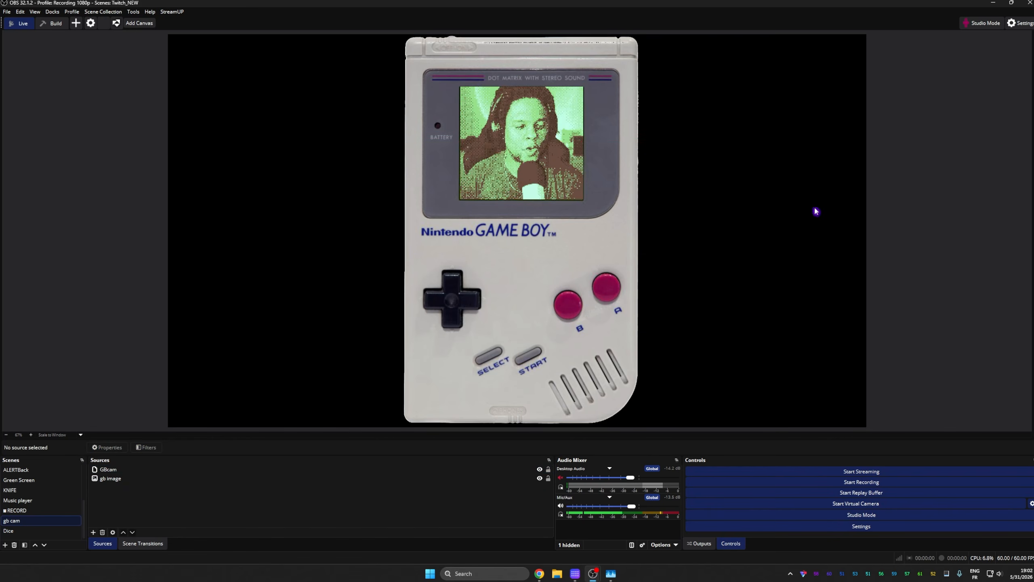
- Group the GBcam and gb image sources and name the group 3D GB
{"action": "left_click", "coordinate": [125, 478]}
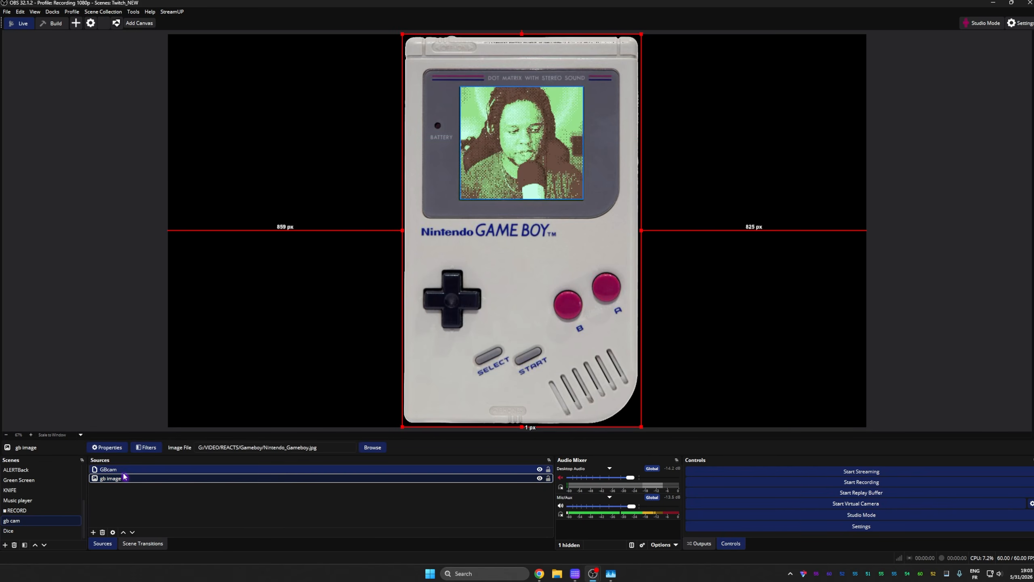
{"action": "left_click", "coordinate": [130, 469], "text": "ctrl"}
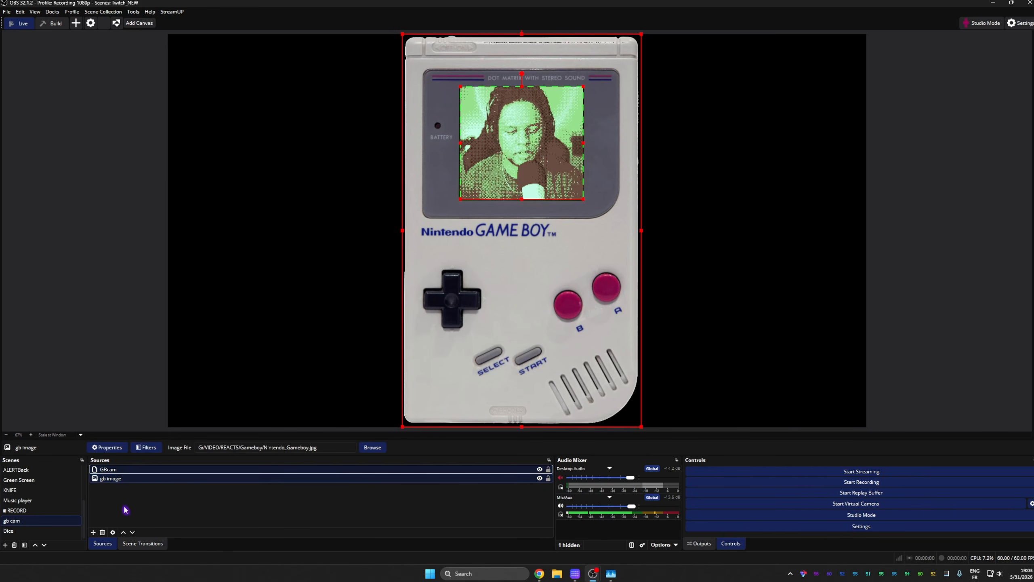
{"action": "right_click", "coordinate": [144, 480]}
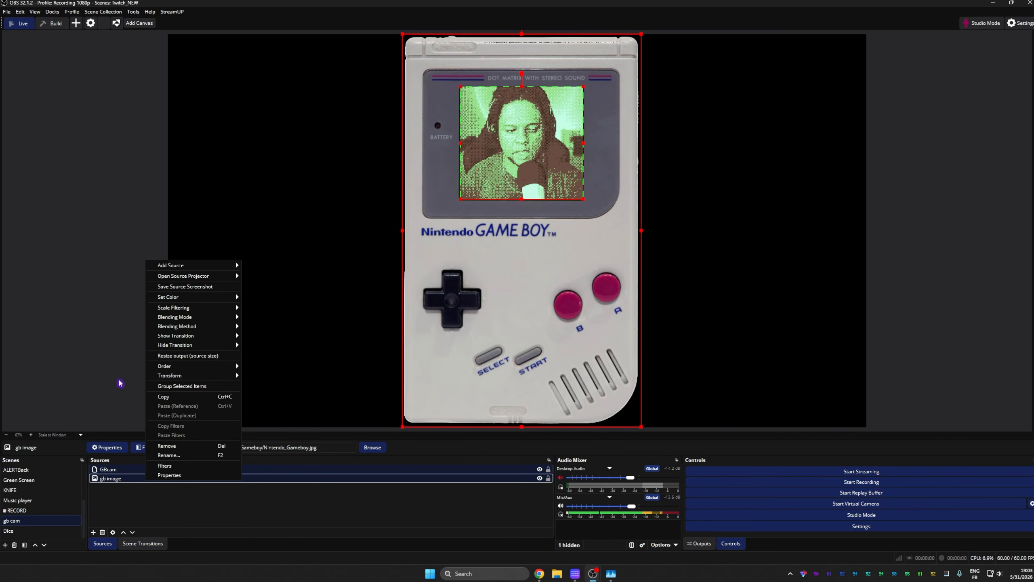
{"action": "left_click", "coordinate": [195, 386]}
{"action": "type", "text": "3D GB"}
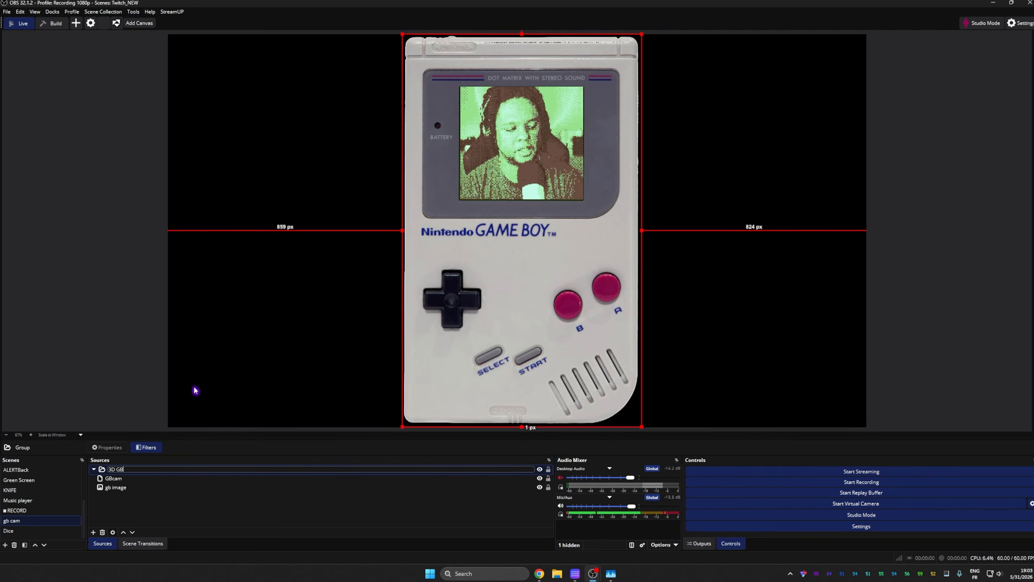
{"action": "key", "text": "Return"}
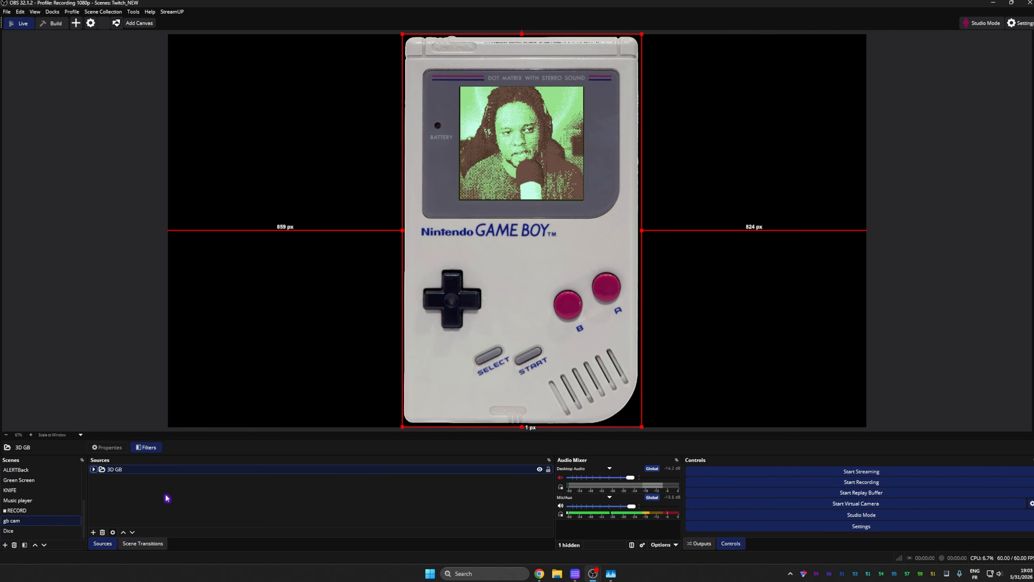
- Check the loaded OBS scripts for Horaiken3DBlock.lua and view its description
{"action": "left_click", "coordinate": [134, 12]}
{"action": "left_click", "coordinate": [138, 98]}
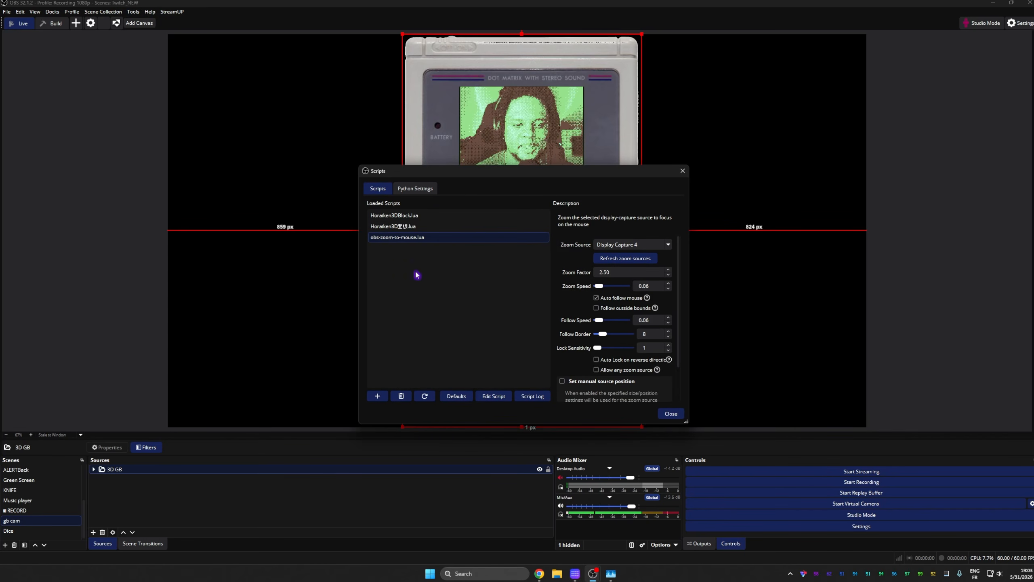
{"action": "left_click", "coordinate": [410, 215]}
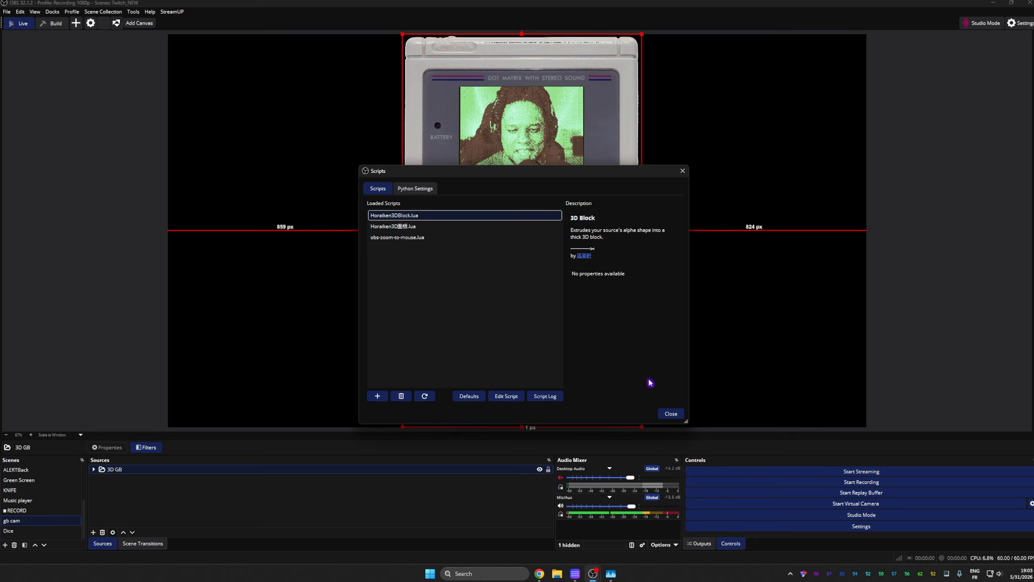
{"action": "left_click", "coordinate": [671, 413]}
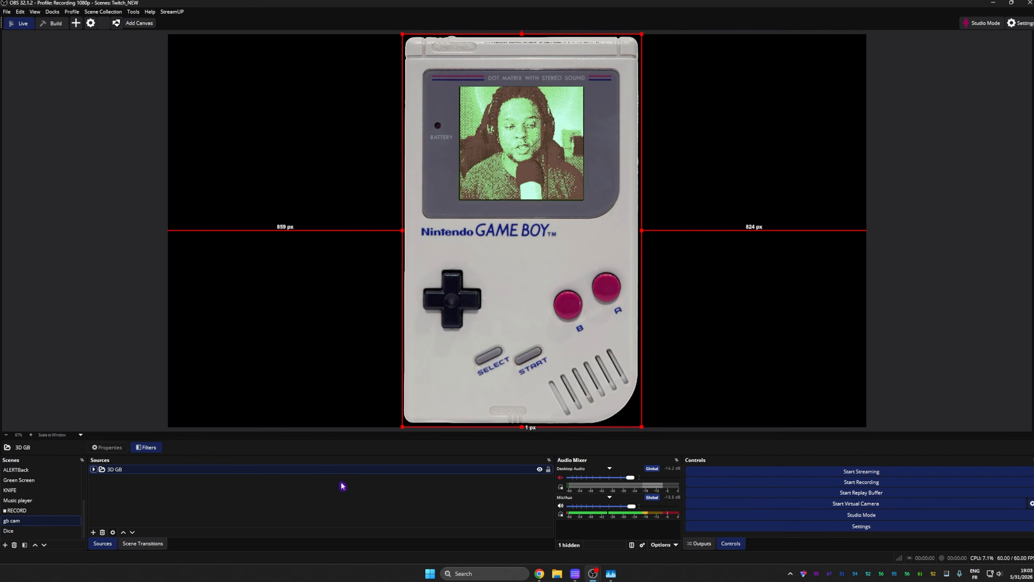
- Add a 3D Block effect filter to the 3D GB group, keeping the default filter name
{"action": "right_click", "coordinate": [113, 471]}
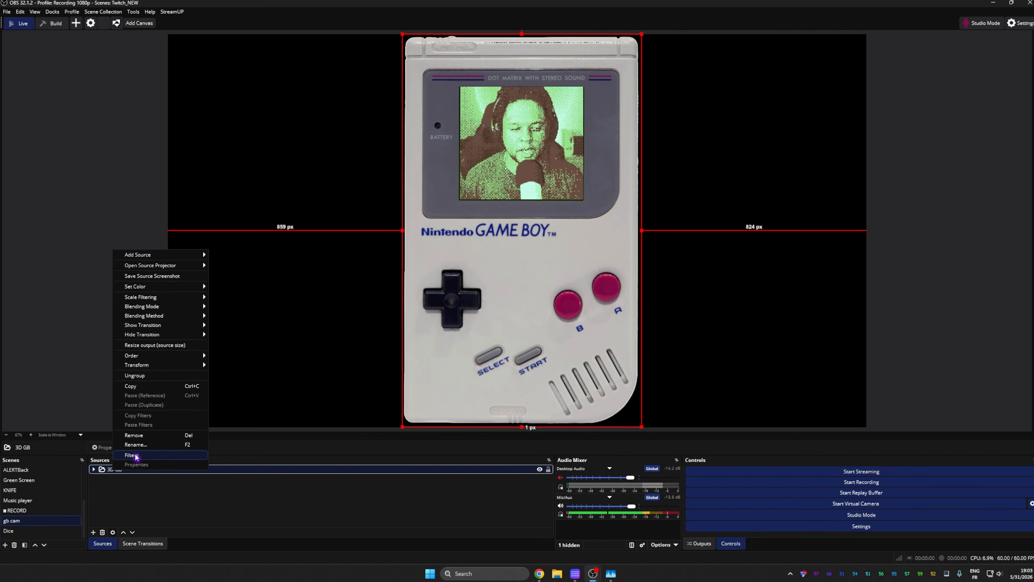
{"action": "left_click", "coordinate": [132, 456]}
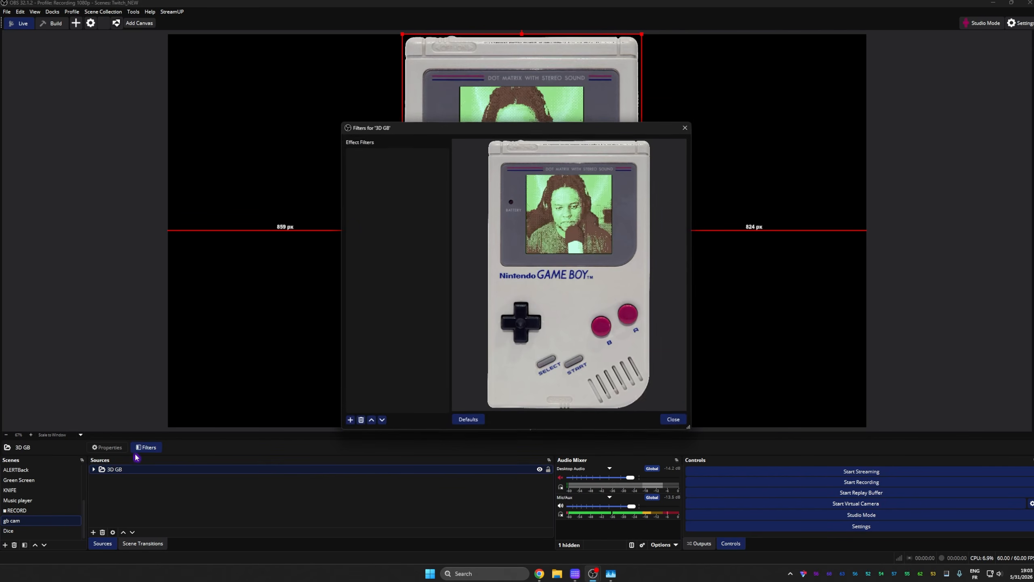
{"action": "left_click", "coordinate": [350, 419]}
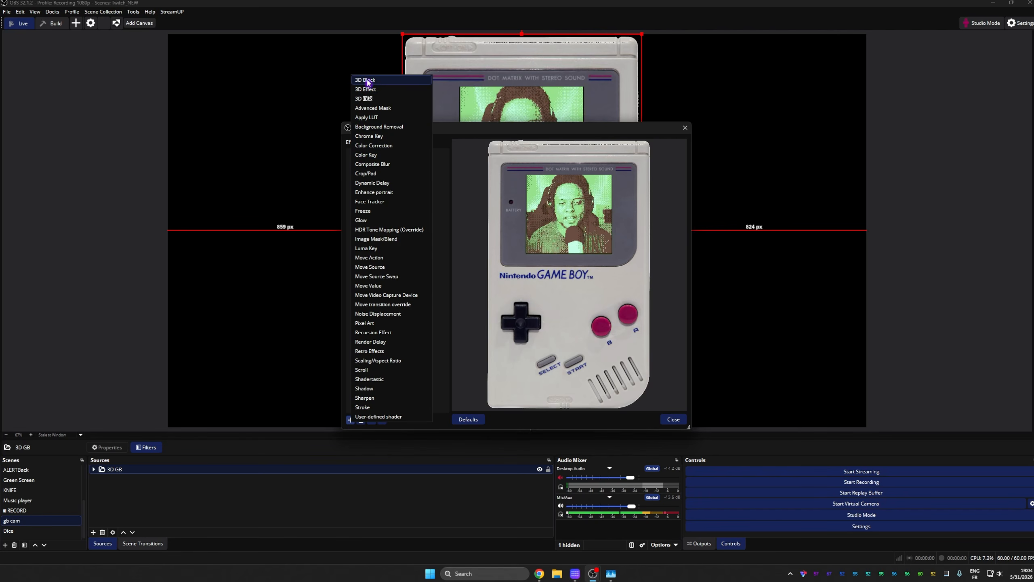
{"action": "left_click", "coordinate": [368, 80]}
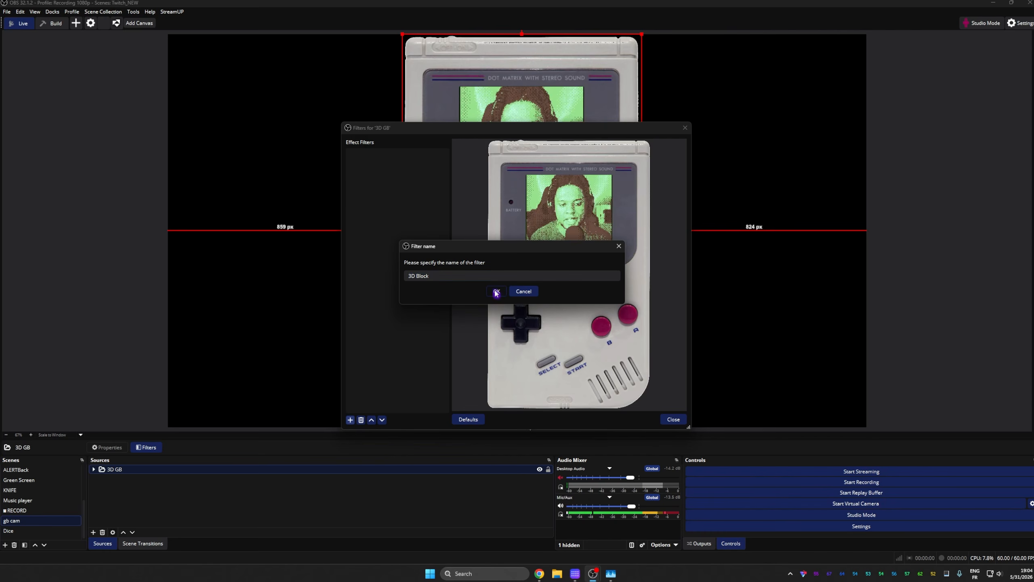
{"action": "left_click", "coordinate": [496, 291]}
- Set the 3D Block filter's Thickness to 67, Tilt (X) to 8.50 and Tilt (Y) to -1.70
{"action": "left_click_drag", "start_coordinate": [540, 128], "coordinate": [170, 76]}
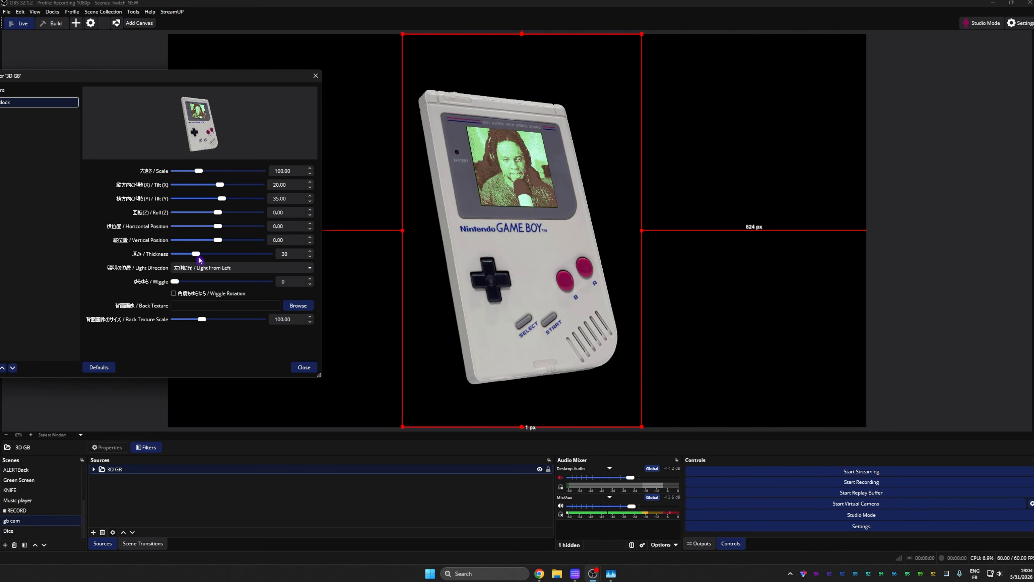
{"action": "left_click_drag", "start_coordinate": [199, 256], "coordinate": [236, 261]}
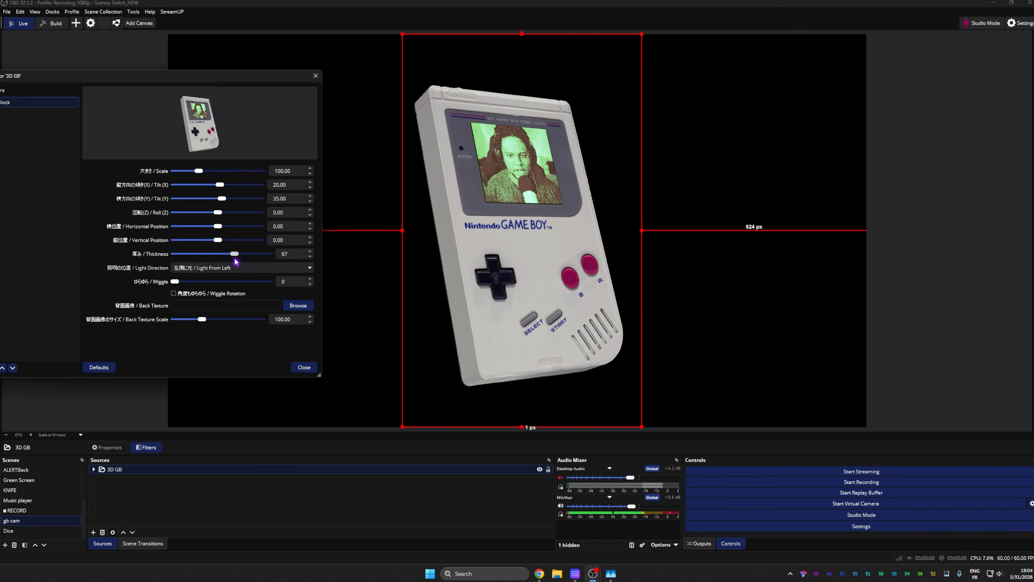
{"action": "mouse_move", "coordinate": [220, 185]}
{"action": "left_mouse_down"}
{"action": "mouse_move", "coordinate": [223, 202]}
{"action": "mouse_move", "coordinate": [205, 202]}
{"action": "mouse_move", "coordinate": [217, 202]}
{"action": "left_mouse_up"}
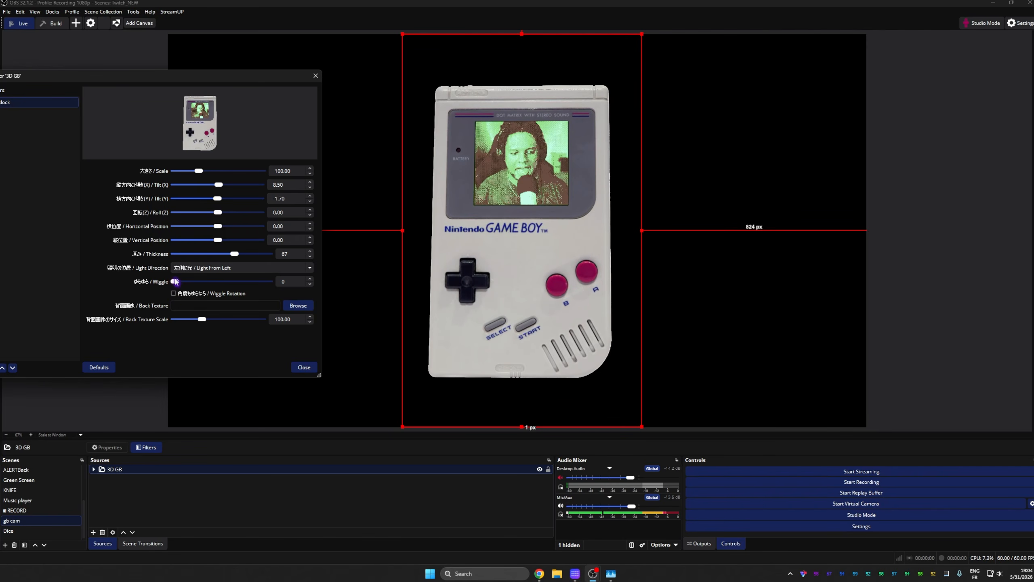
- Set the 3D Block's Wiggle to 100 with Wiggle Rotation enabled, and change Tilt (Y) to 11.90
{"action": "left_click_drag", "start_coordinate": [178, 284], "coordinate": [332, 293]}
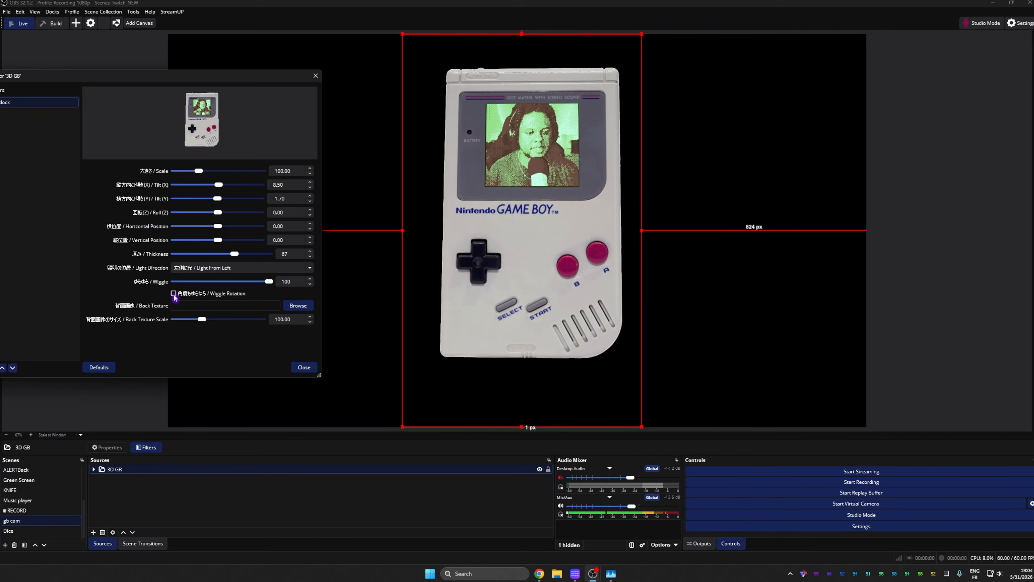
{"action": "left_click_drag", "start_coordinate": [217, 199], "coordinate": [219, 201]}
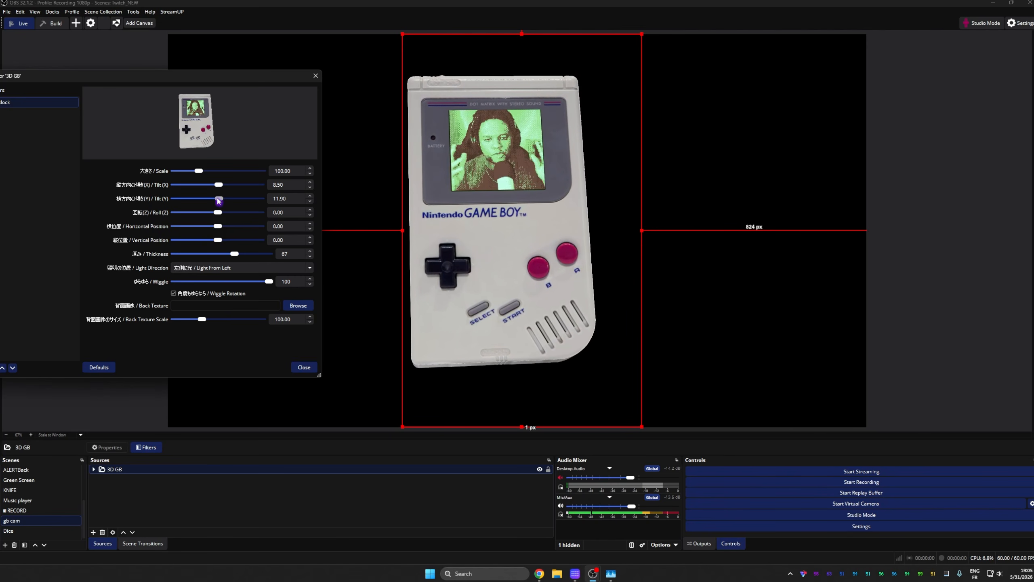
{"action": "left_click", "coordinate": [303, 367]}
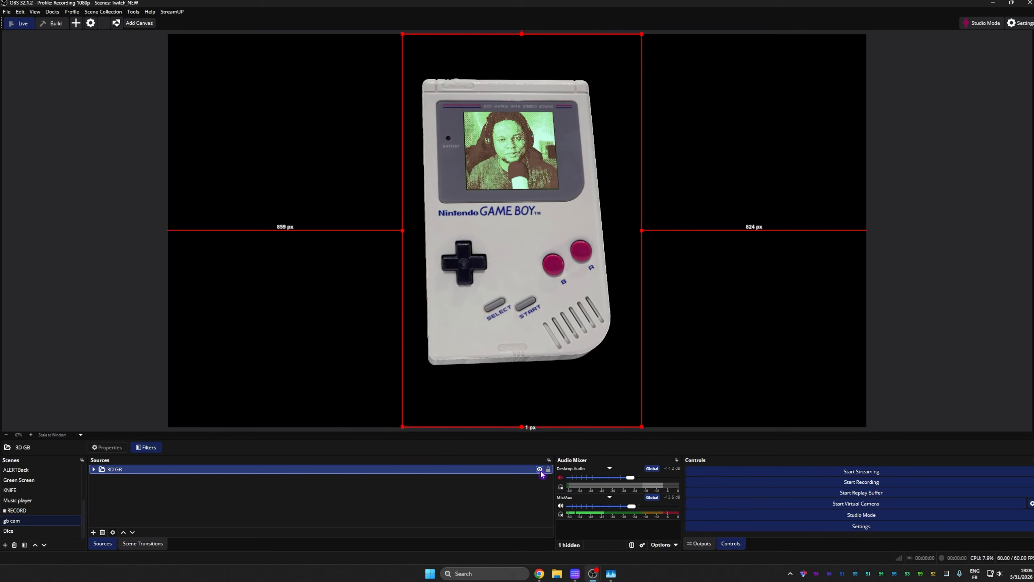
- Assign a Swipe show transition to the 3D GB group and preview it, keeping its default direction
{"action": "right_click", "coordinate": [371, 473]}
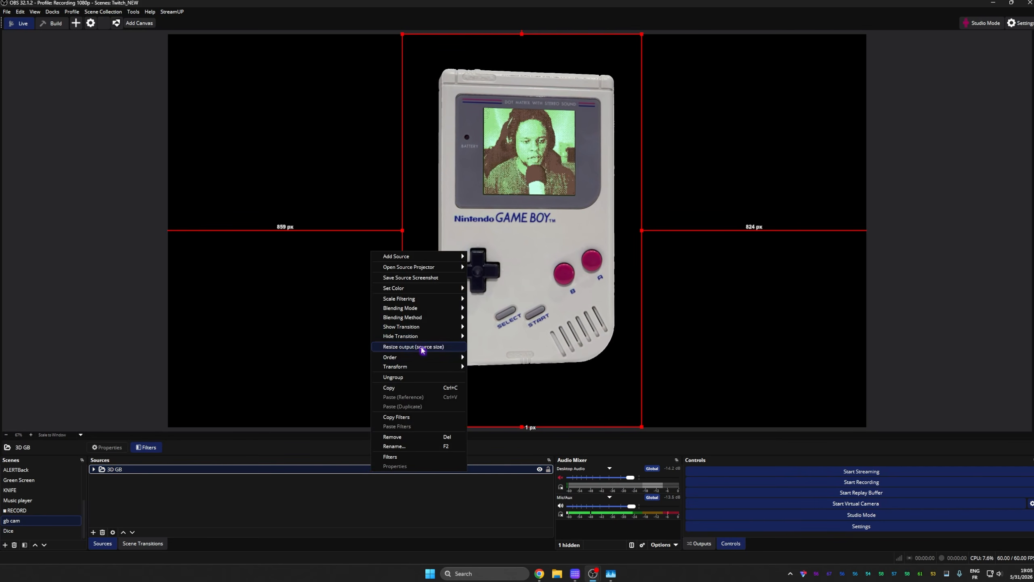
{"action": "mouse_move", "coordinate": [425, 332]}
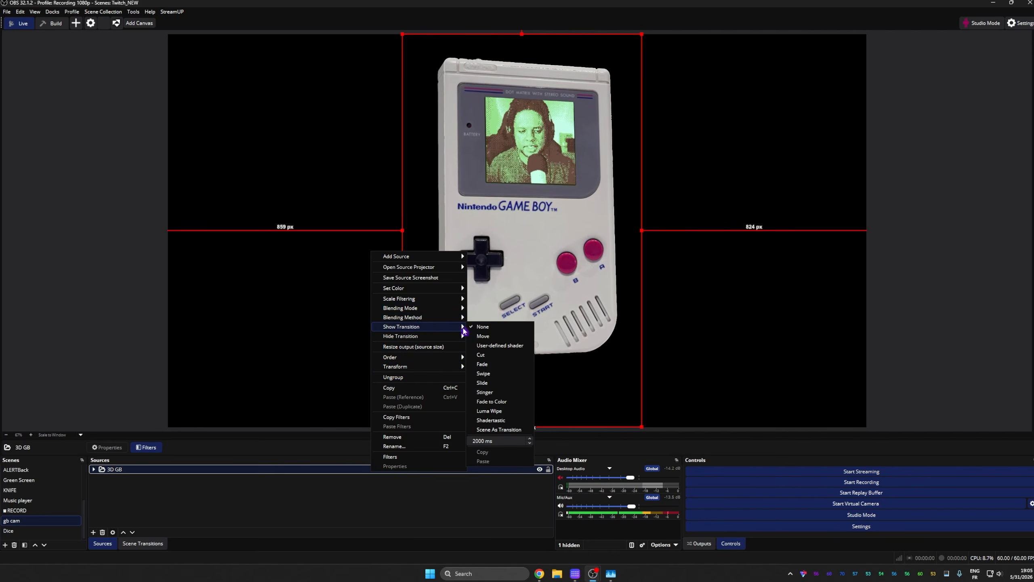
{"action": "left_click", "coordinate": [483, 373]}
{"action": "left_click", "coordinate": [431, 452]}
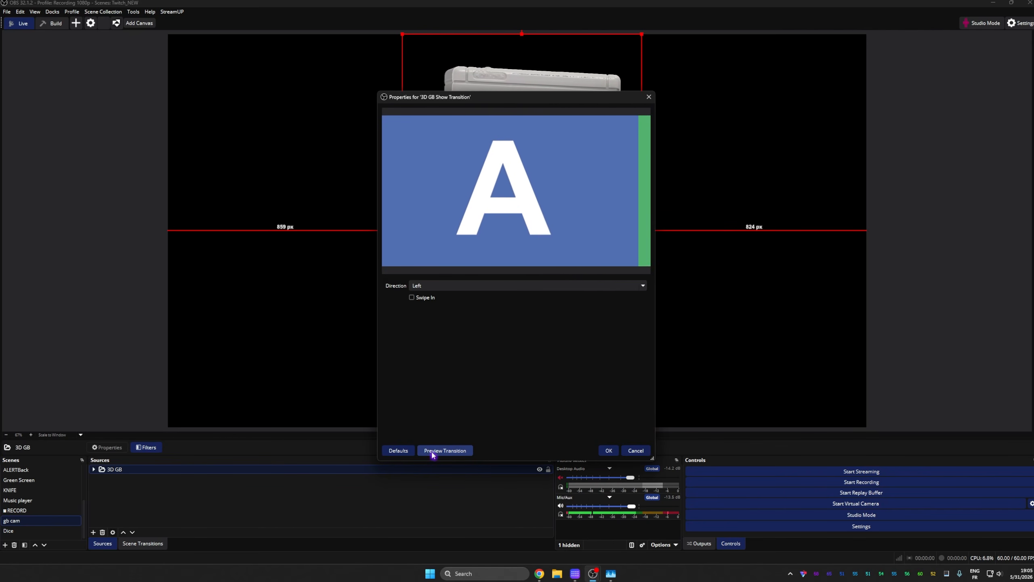
{"action": "left_click", "coordinate": [609, 450]}
- Assign a Swipe hide transition to the 3D GB group, keeping its default settings
{"action": "right_click", "coordinate": [318, 471]}
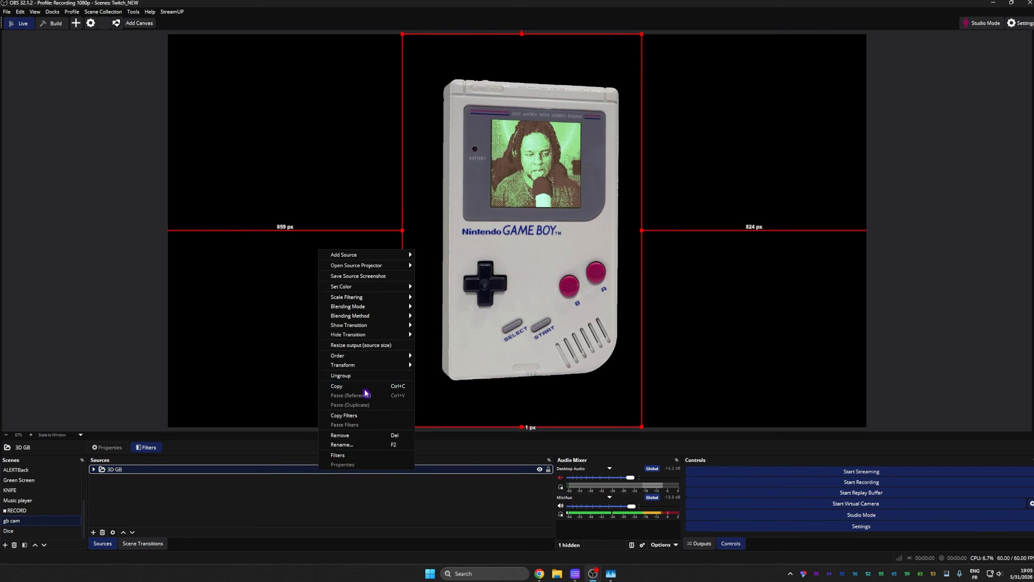
{"action": "mouse_move", "coordinate": [376, 334]}
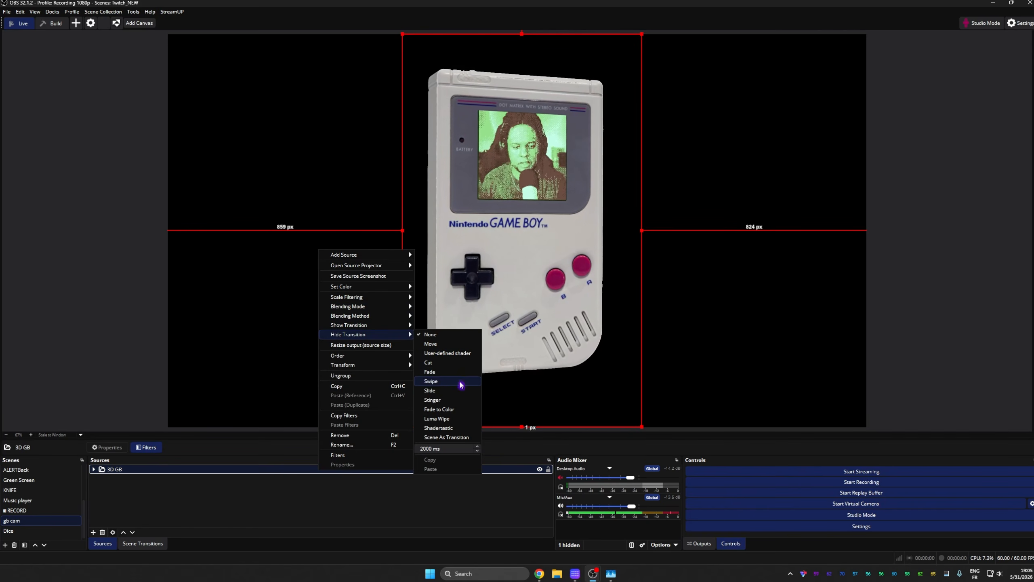
{"action": "left_click", "coordinate": [437, 380]}
{"action": "left_click", "coordinate": [599, 442]}
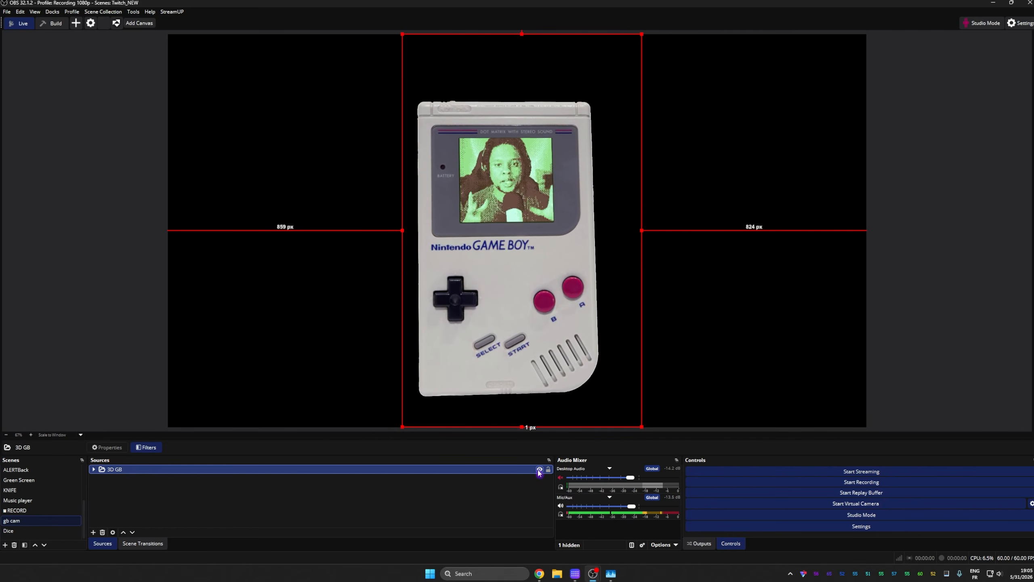
- Shift the Game Boy within the 3D GB group's 3D Block filter by setting Horizontal Position to 3.52
{"action": "left_click", "coordinate": [149, 448]}
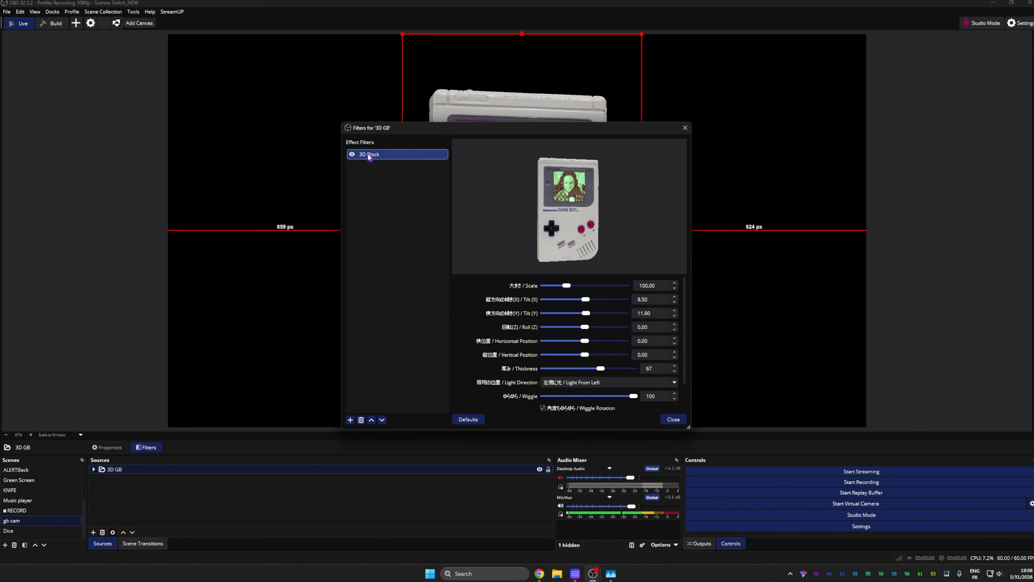
{"action": "left_click_drag", "start_coordinate": [397, 129], "coordinate": [67, 96]}
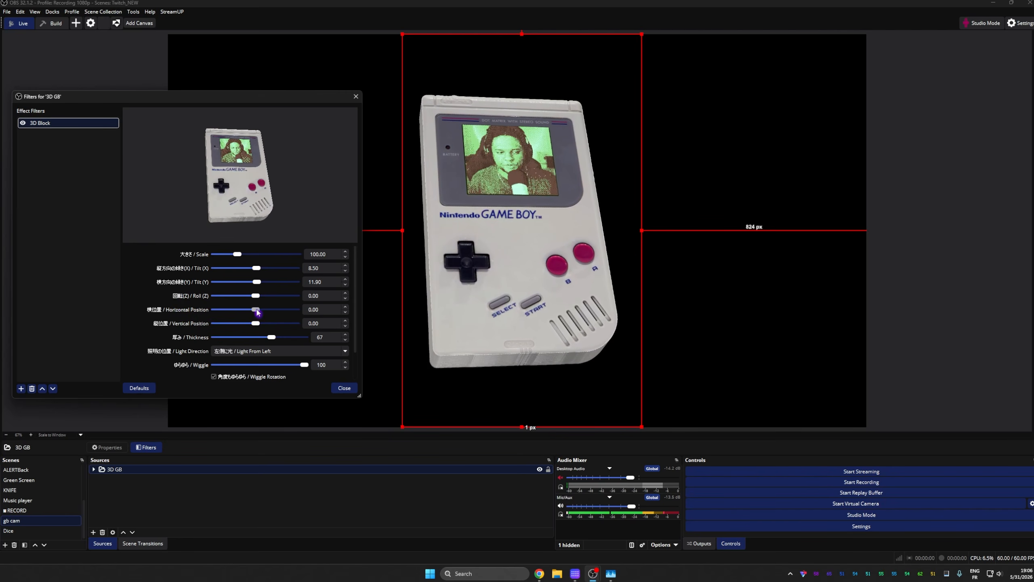
{"action": "mouse_move", "coordinate": [256, 310]}
{"action": "left_mouse_down"}
{"action": "mouse_move", "coordinate": [292, 316]}
{"action": "mouse_move", "coordinate": [254, 320]}
{"action": "mouse_move", "coordinate": [264, 322]}
{"action": "left_mouse_up"}
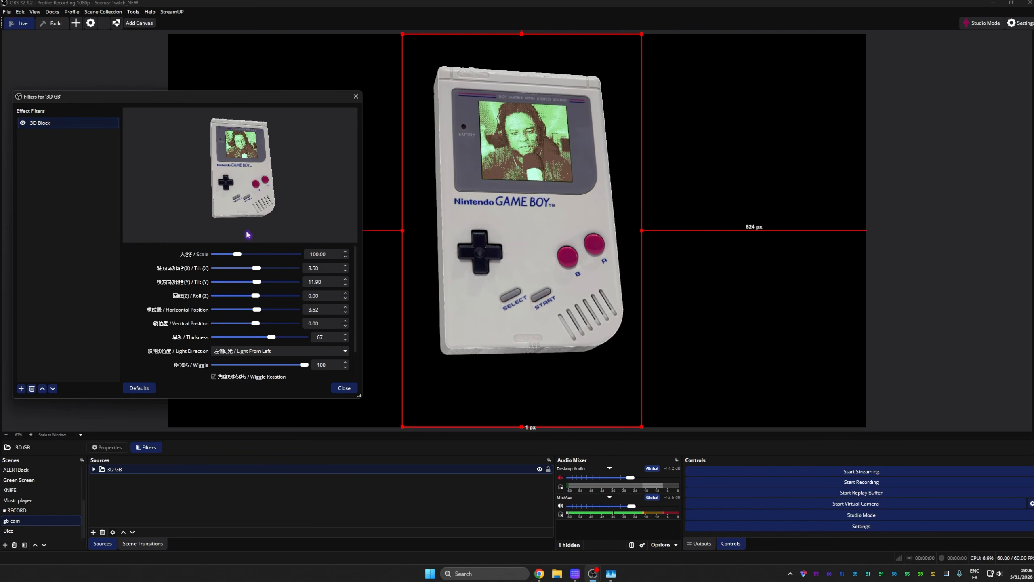
- Change the 3D GB group's show transition to Luma Wipe with the Fractal image and preview it
{"action": "left_click", "coordinate": [344, 387]}
{"action": "right_click", "coordinate": [229, 471]}
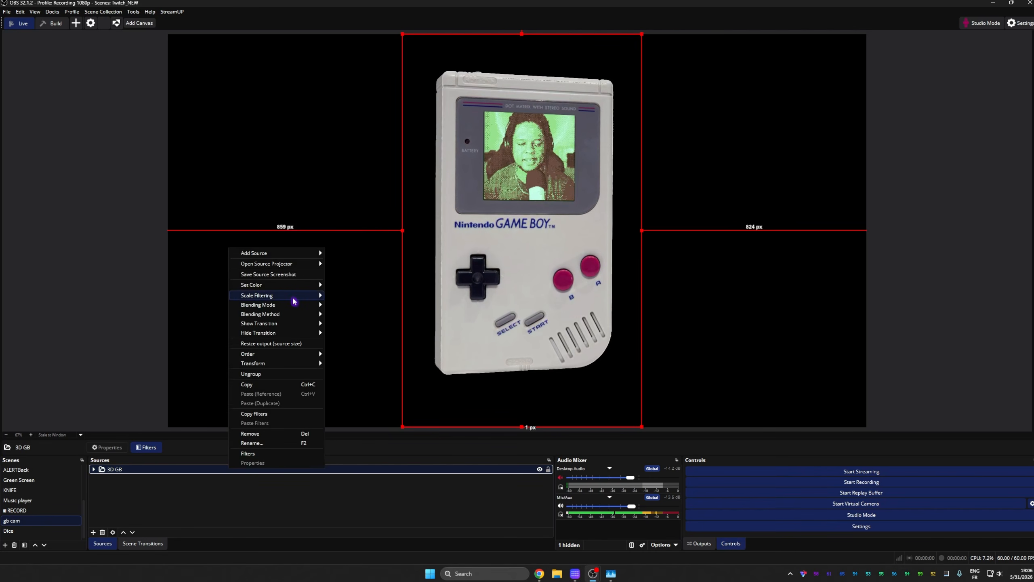
{"action": "mouse_move", "coordinate": [294, 300]}
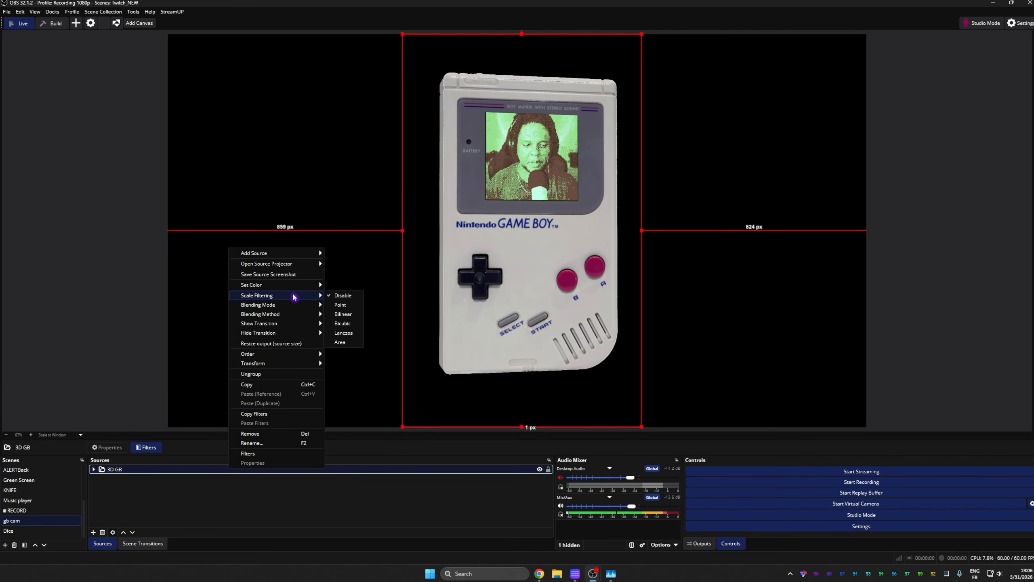
{"action": "mouse_move", "coordinate": [272, 324]}
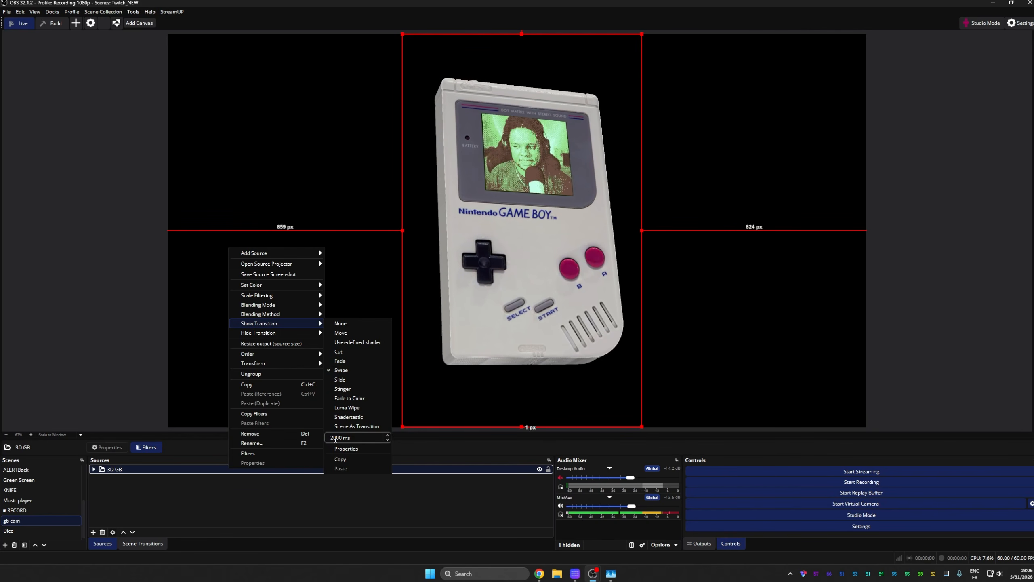
{"action": "left_click", "coordinate": [341, 408]}
{"action": "scroll", "coordinate": [427, 401], "scroll_direction": "down", "scroll_amount": 2}
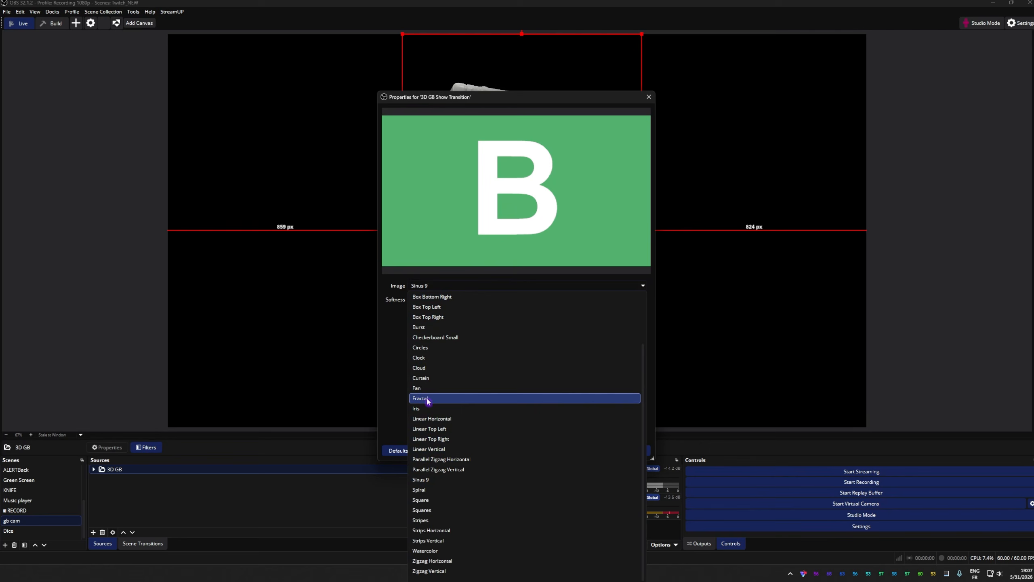
{"action": "left_click", "coordinate": [428, 401]}
{"action": "left_click", "coordinate": [433, 451]}
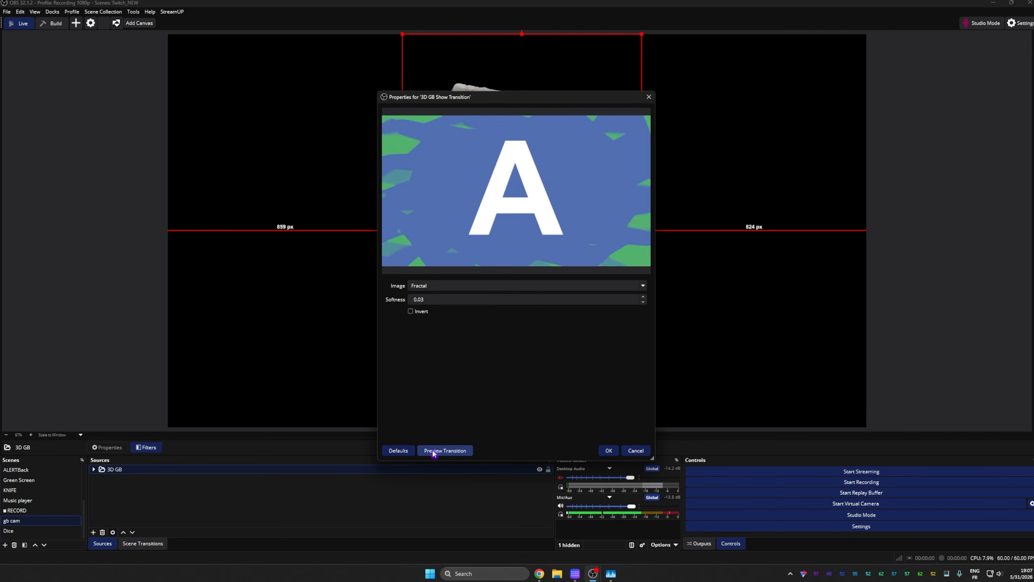
- Change the 3D GB group's hide transition to Luma Wipe and choose its wipe image
{"action": "right_click", "coordinate": [207, 249]}
{"action": "mouse_move", "coordinate": [271, 335]}
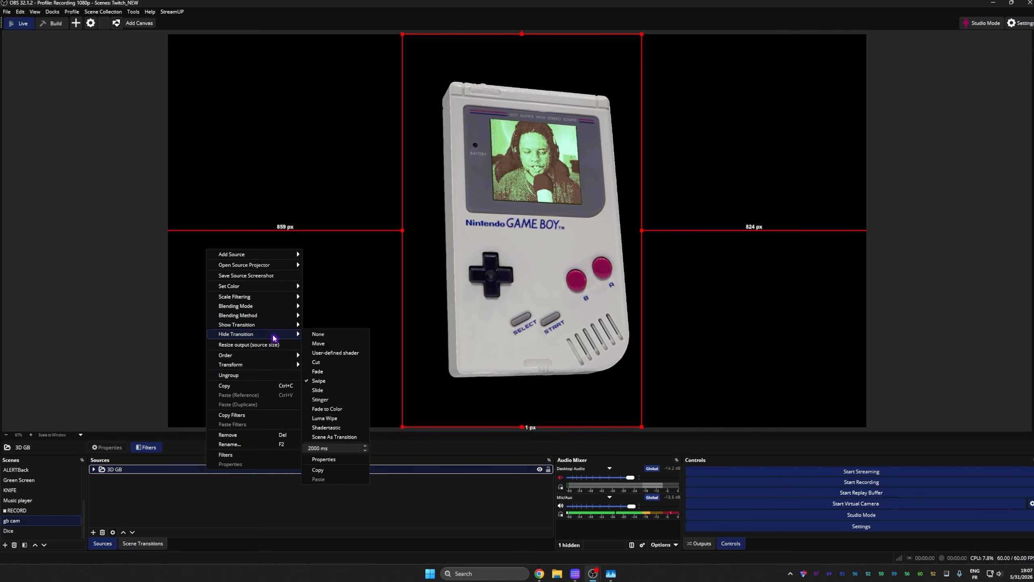
{"action": "left_click", "coordinate": [327, 417]}
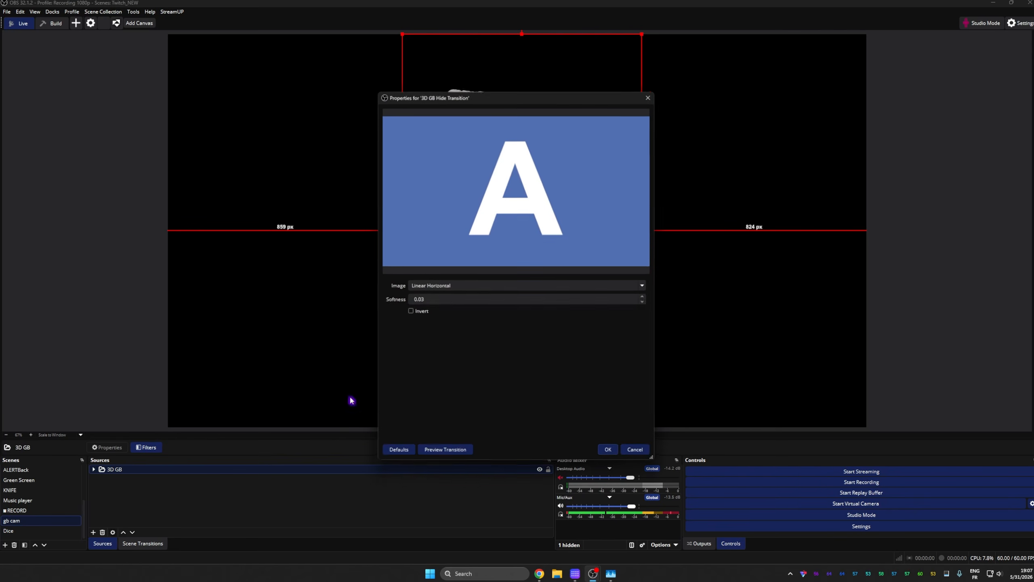
{"action": "left_click", "coordinate": [501, 287]}
{"action": "left_click", "coordinate": [457, 422]}
{"action": "left_click", "coordinate": [608, 450]}
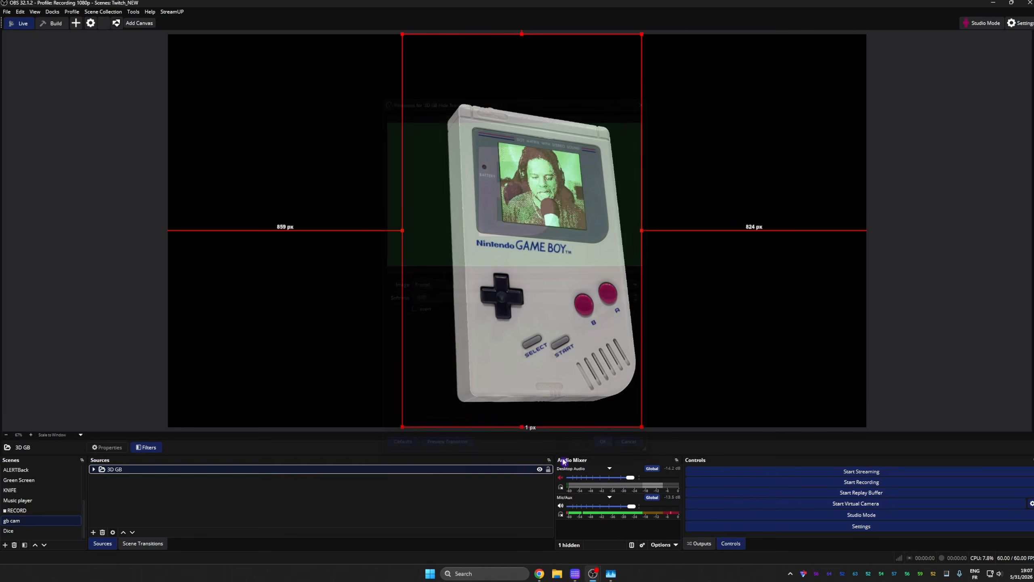
- Toggle the 3D GB group's visibility to test its hide and show transitions
{"action": "left_click", "coordinate": [539, 470]}
{"action": "left_click", "coordinate": [539, 470]}
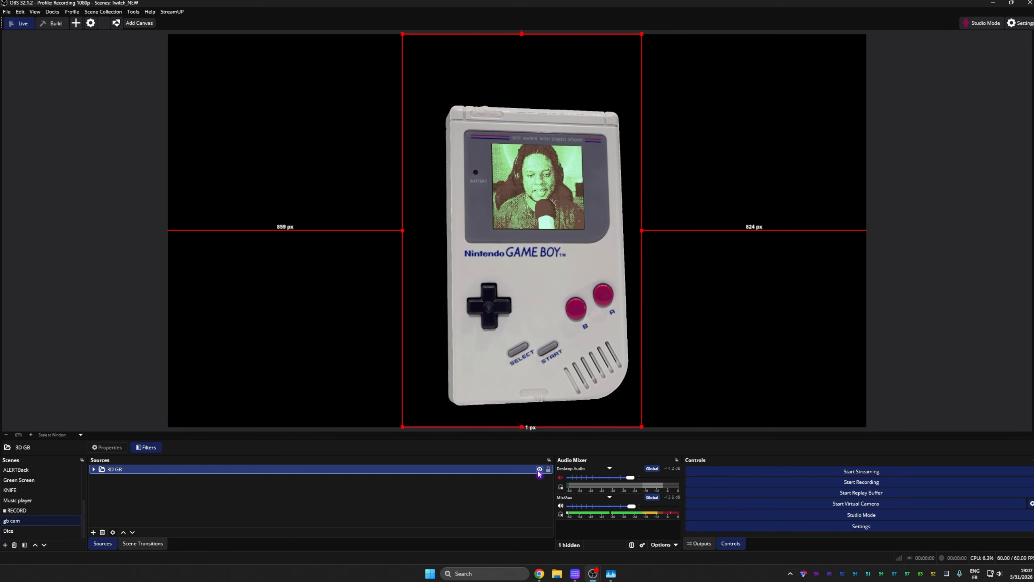
{"action": "left_click", "coordinate": [539, 470]}
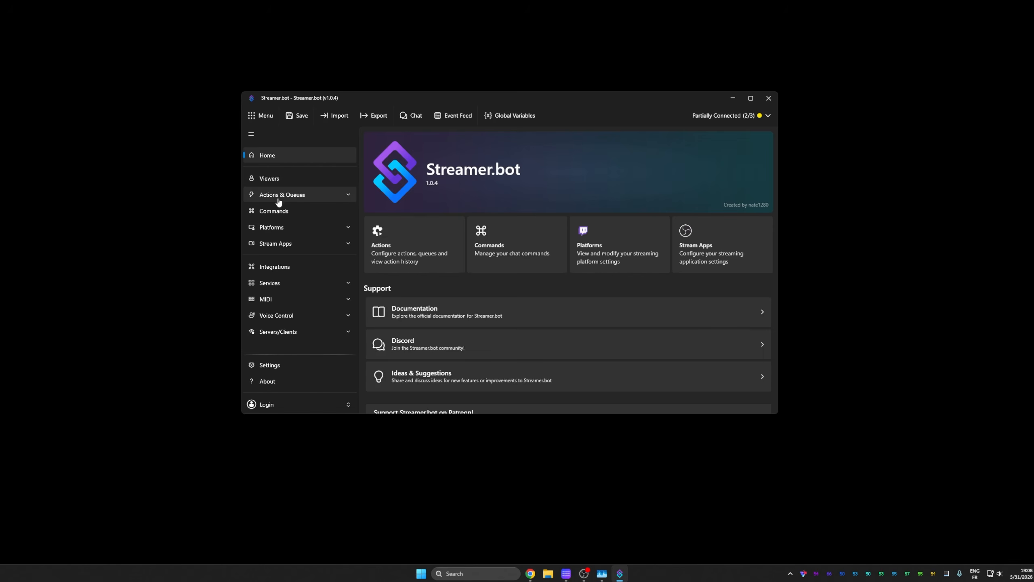
- Switch to Streamer.bot and create a new action named gbcam in the default queue
{"action": "left_click", "coordinate": [279, 196]}
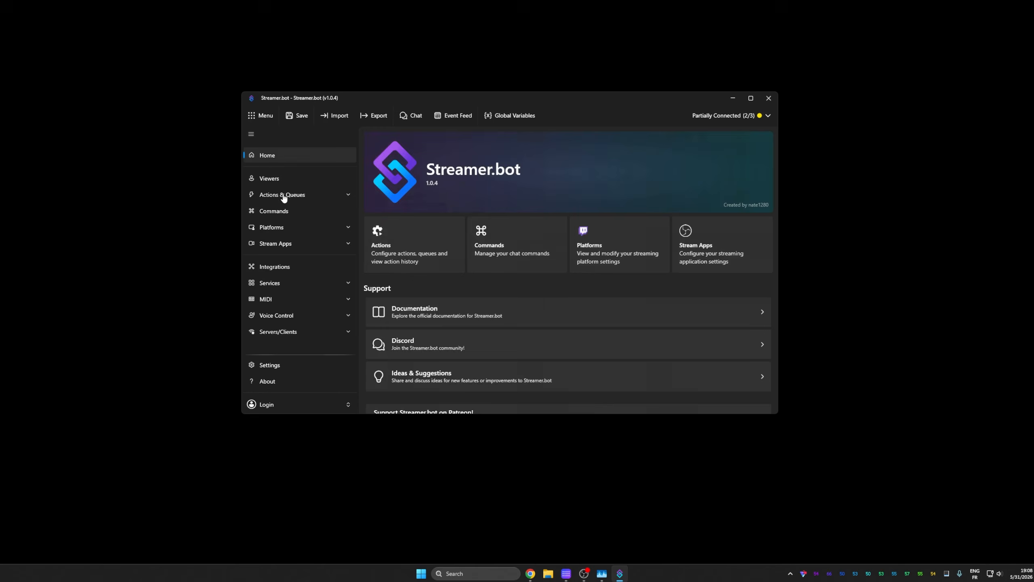
{"action": "left_click", "coordinate": [280, 211]}
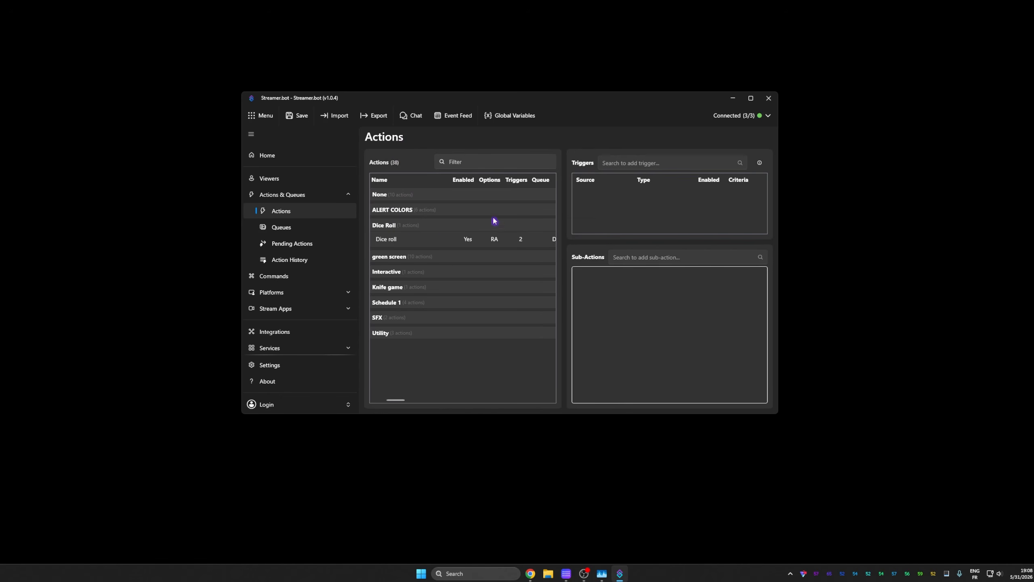
{"action": "right_click", "coordinate": [445, 361]}
{"action": "left_click", "coordinate": [458, 368]}
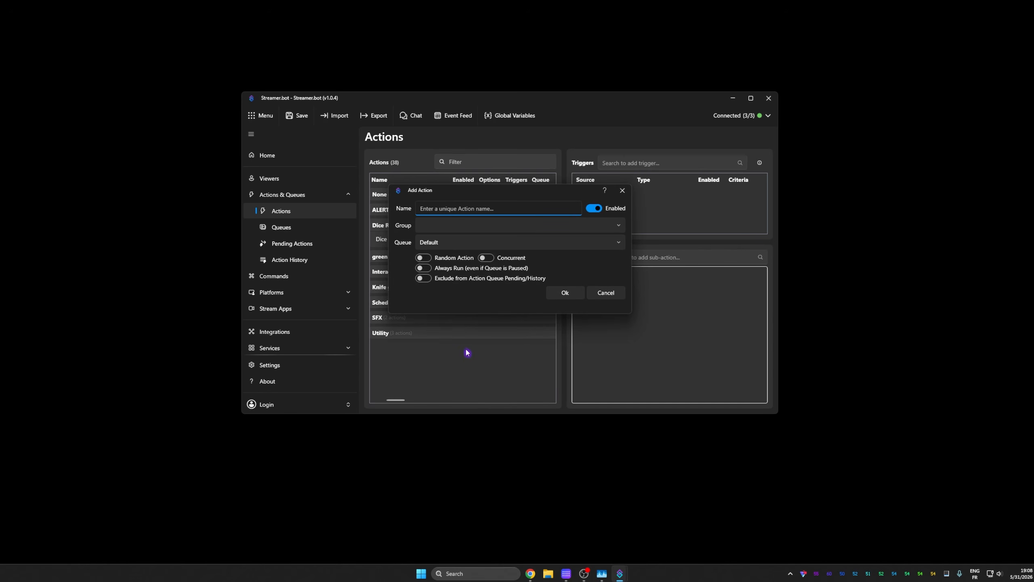
{"action": "type", "text": "gbcam"}
{"action": "key", "text": "Return"}
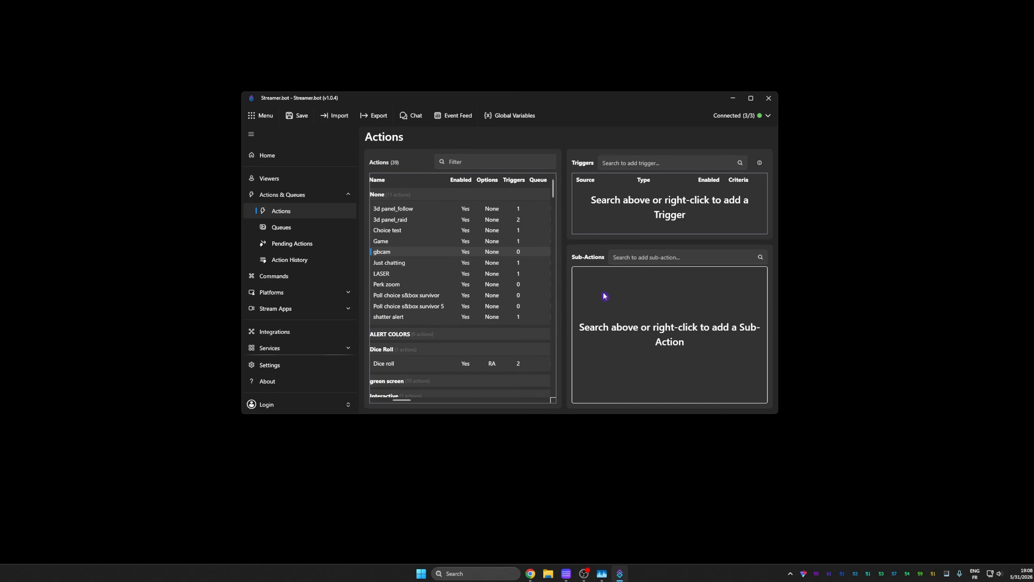
- Give the gbcam action an OBS Set Source Visibility State sub-action that makes 3D GB in scene gb cam Visible
{"action": "right_click", "coordinate": [656, 289]}
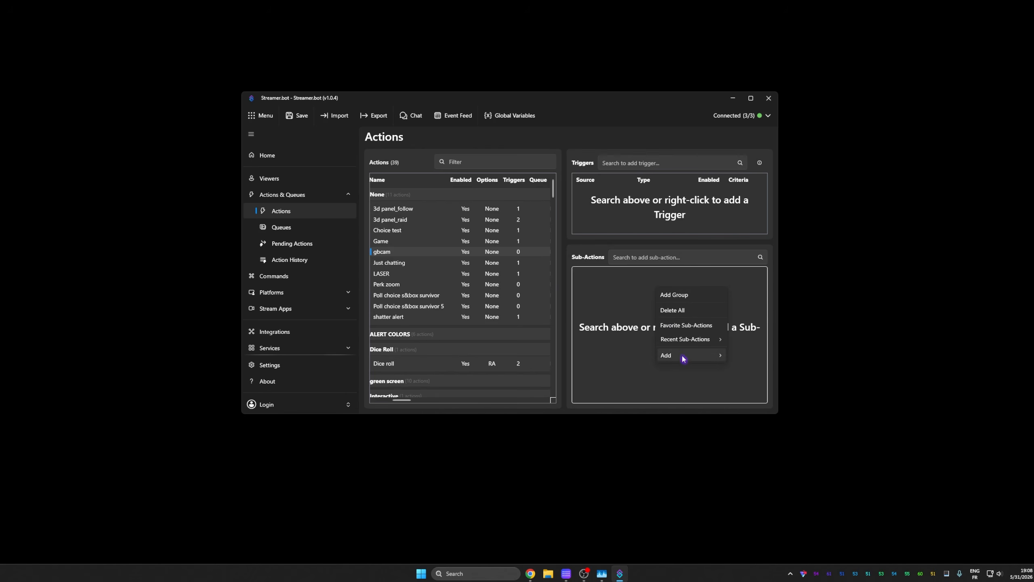
{"action": "mouse_move", "coordinate": [683, 357]}
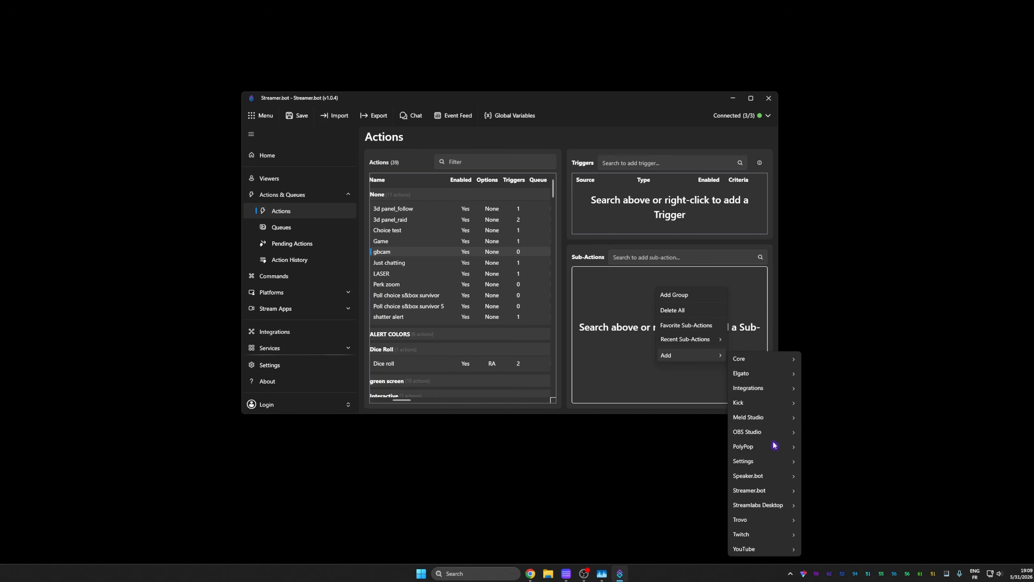
{"action": "mouse_move", "coordinate": [778, 434]}
{"action": "mouse_move", "coordinate": [833, 428]}
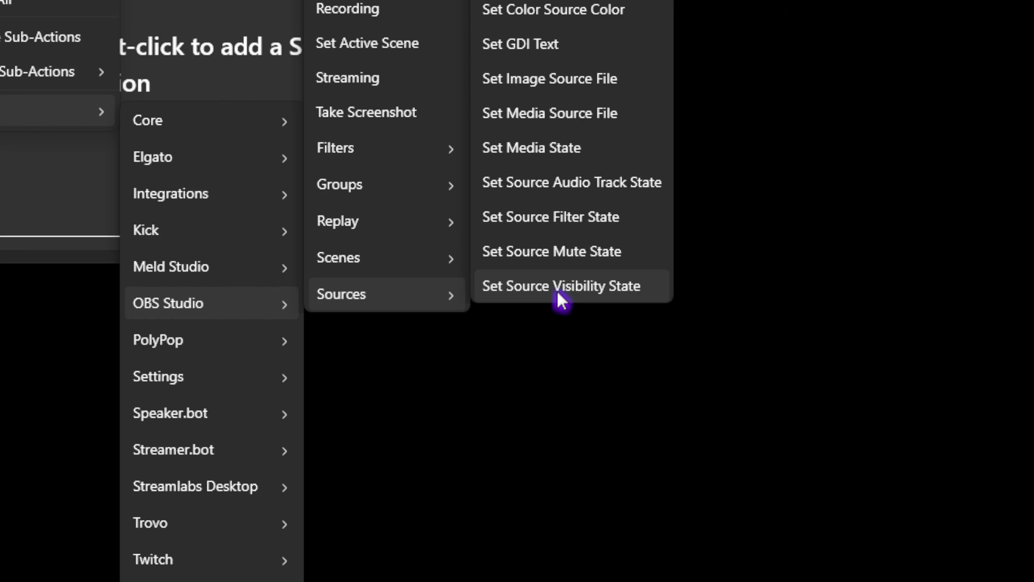
{"action": "left_click", "coordinate": [562, 292]}
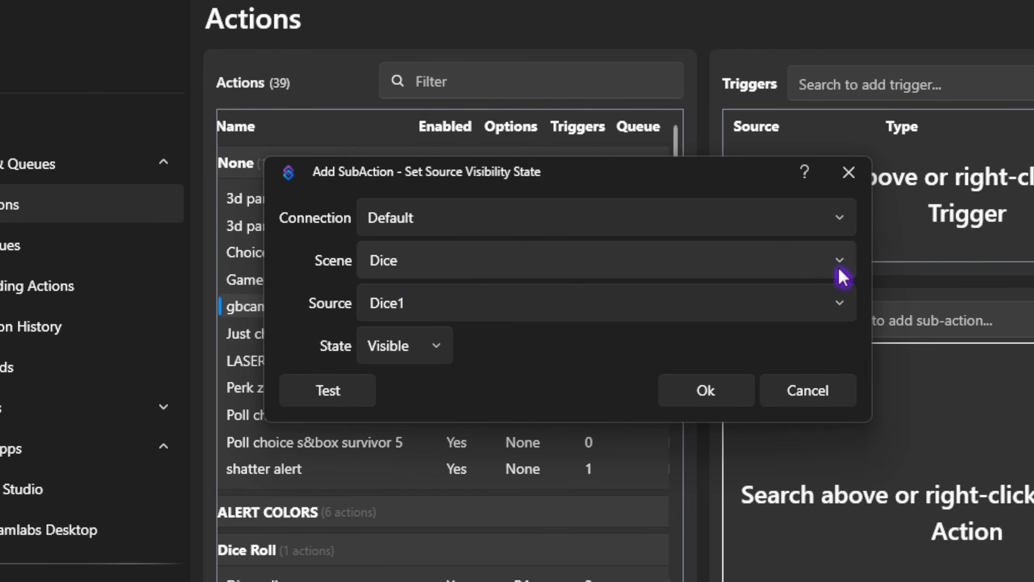
{"action": "left_click", "coordinate": [838, 267]}
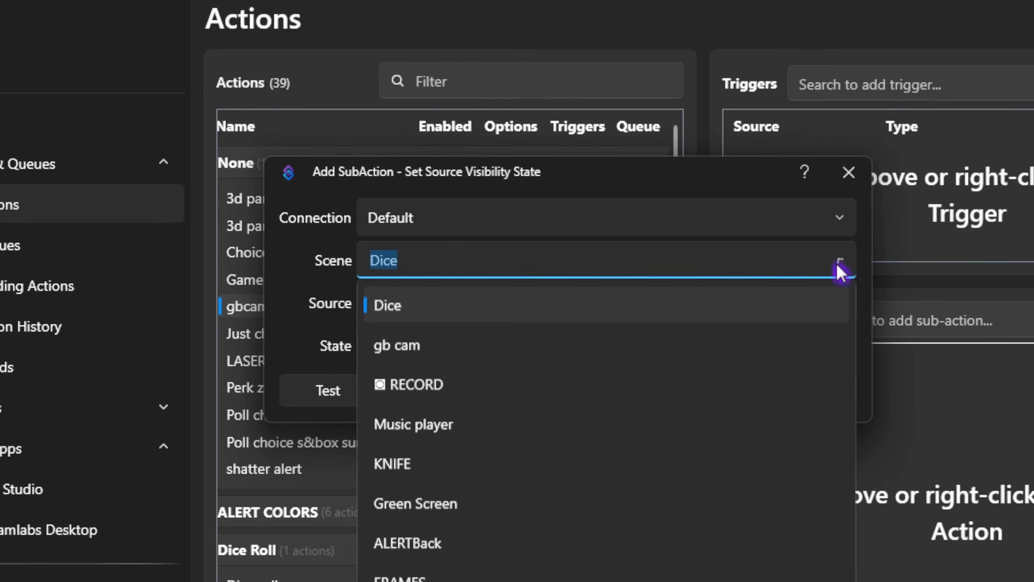
{"action": "left_click", "coordinate": [609, 349]}
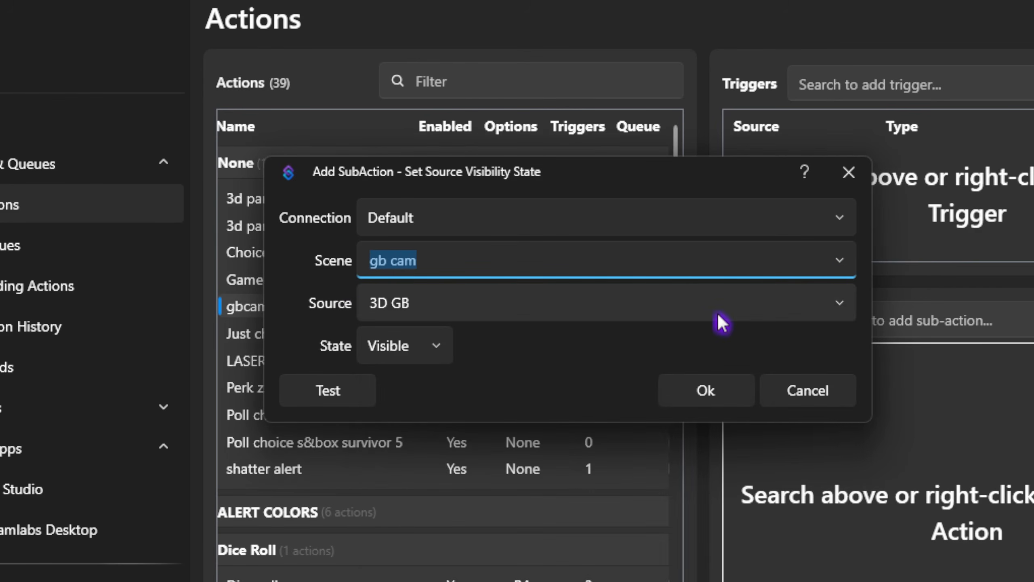
{"action": "left_click", "coordinate": [838, 305]}
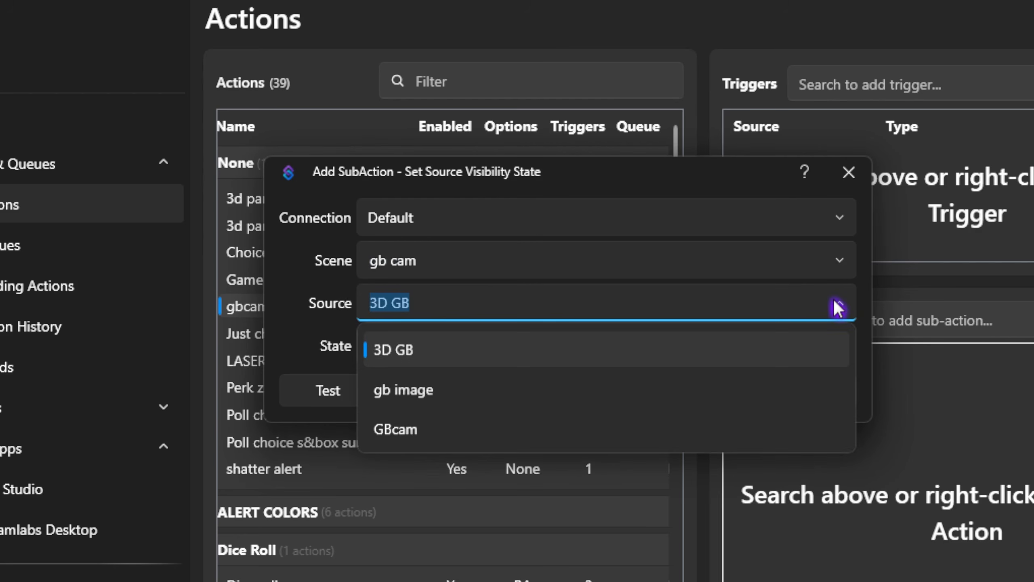
{"action": "left_click", "coordinate": [837, 307]}
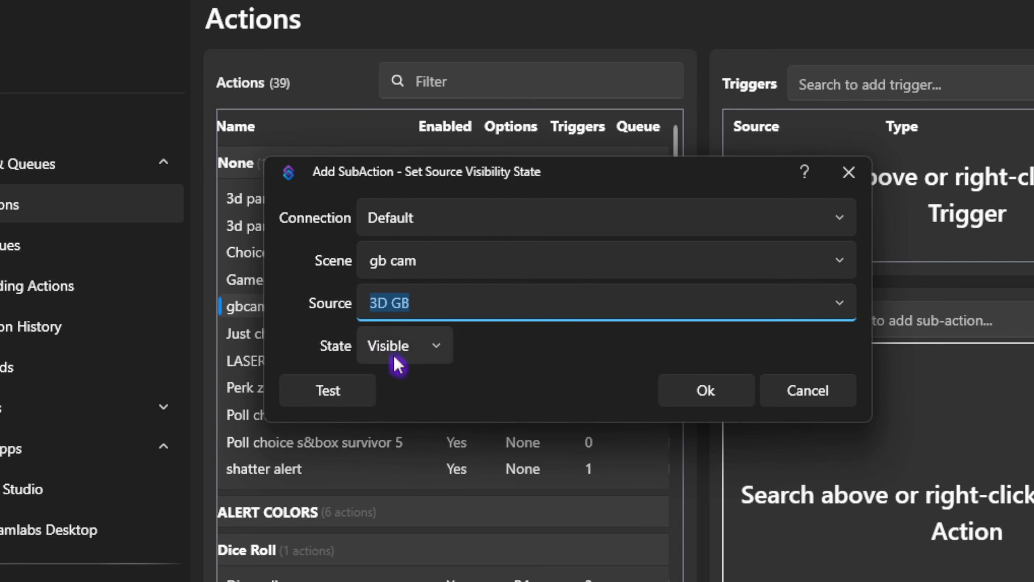
{"action": "left_click", "coordinate": [683, 395]}
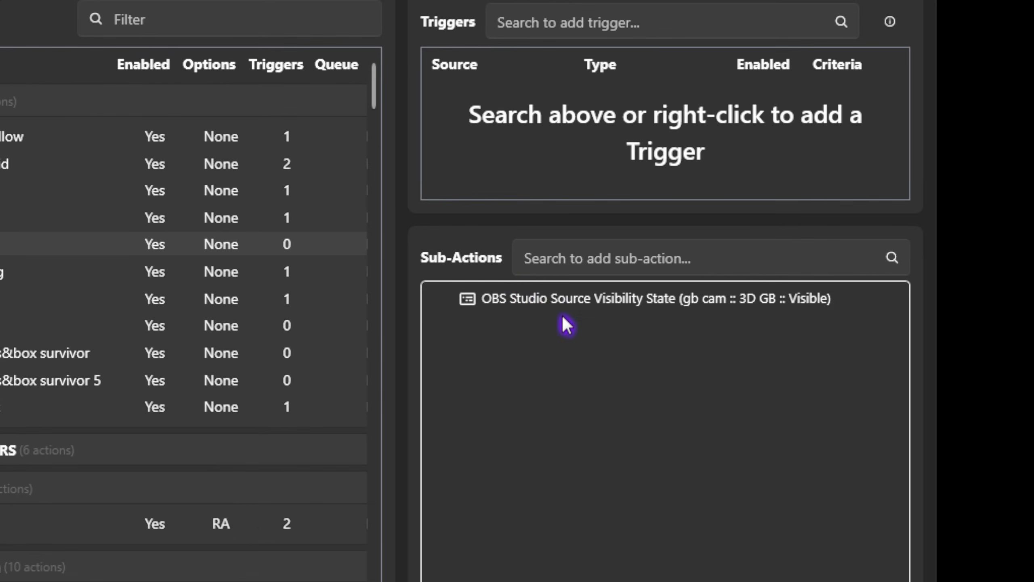
- Add a core Delay sub-action of 5000 ms after the visibility sub-action
{"action": "right_click", "coordinate": [882, 397]}
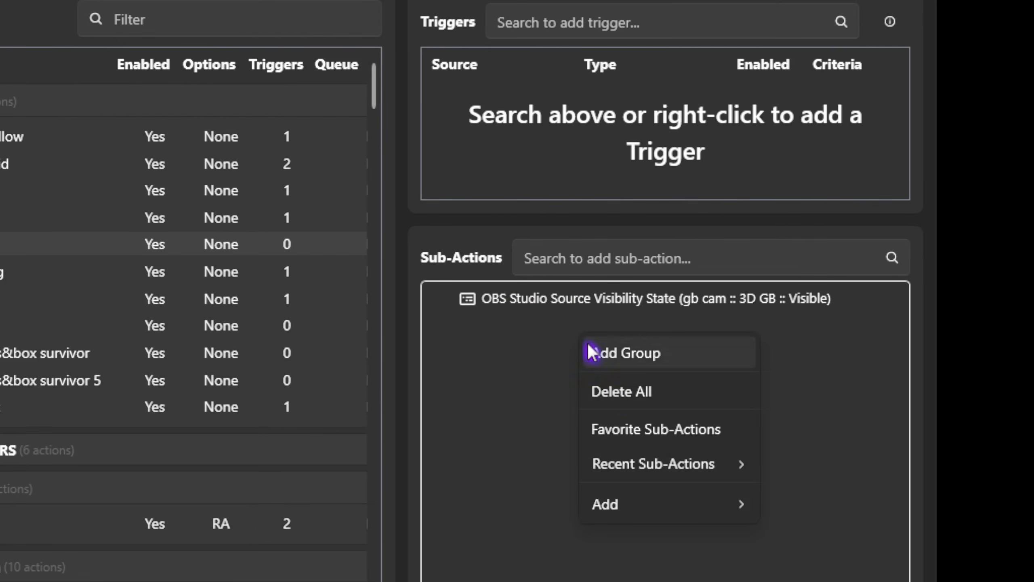
{"action": "left_click", "coordinate": [516, 313]}
{"action": "right_click", "coordinate": [506, 332]}
{"action": "mouse_move", "coordinate": [585, 515]}
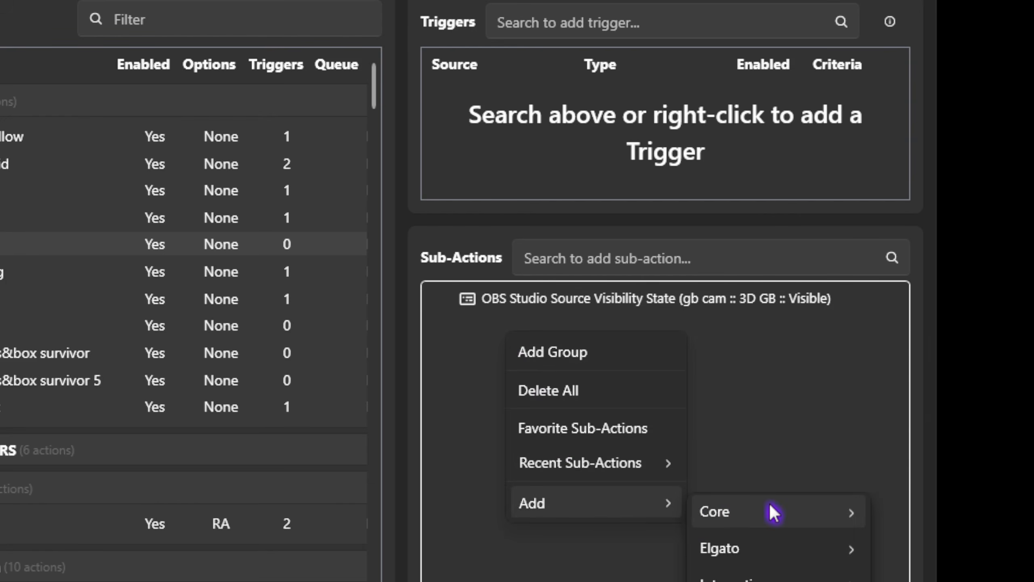
{"action": "mouse_move", "coordinate": [745, 513]}
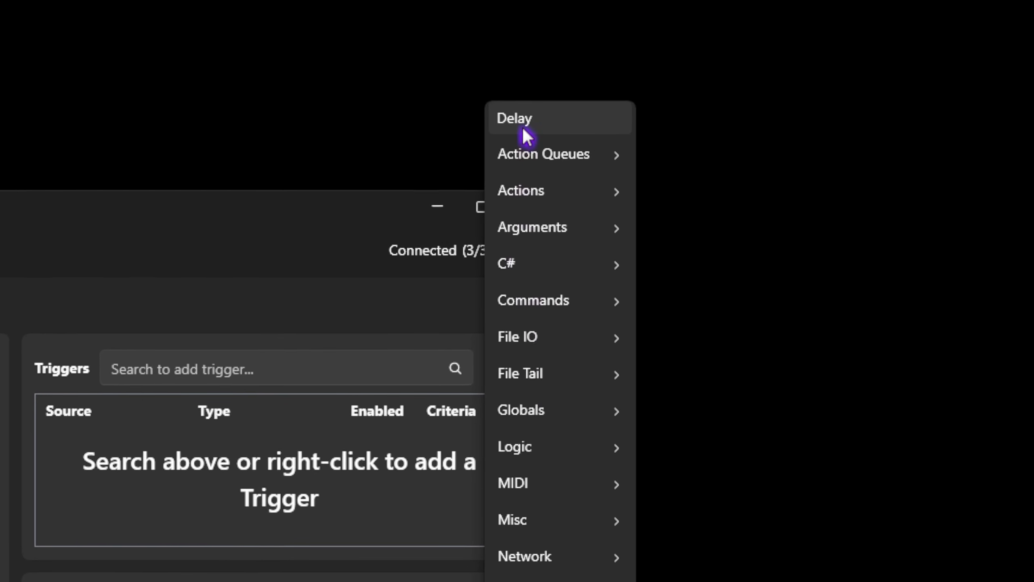
{"action": "left_click", "coordinate": [522, 129]}
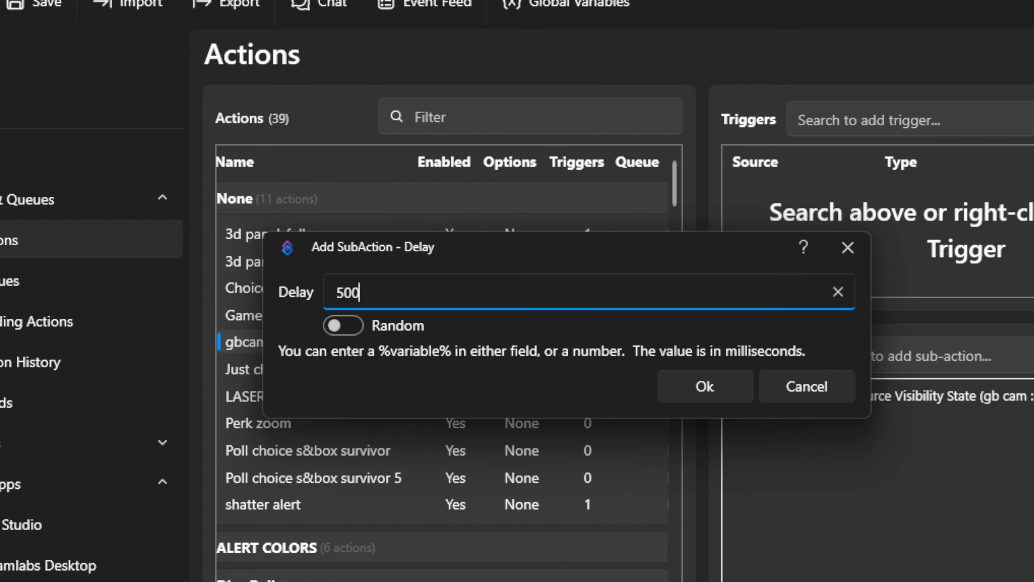
{"action": "left_click", "coordinate": [706, 385]}
- Duplicate the 3D GB visibility sub-action and set the copy's state to Hidden
{"action": "right_click", "coordinate": [817, 401]}
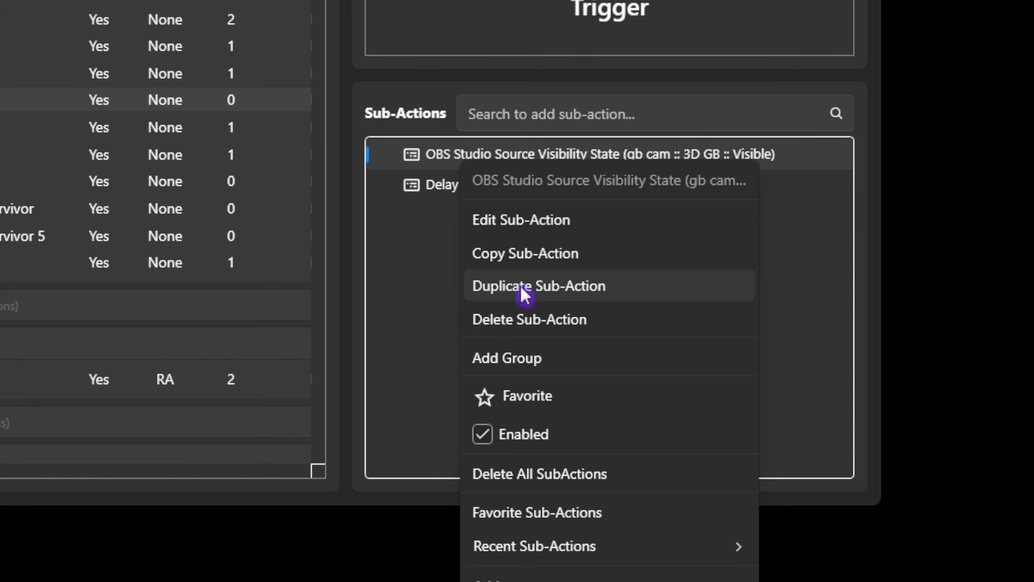
{"action": "left_click", "coordinate": [521, 286]}
{"action": "double_click", "coordinate": [499, 215]}
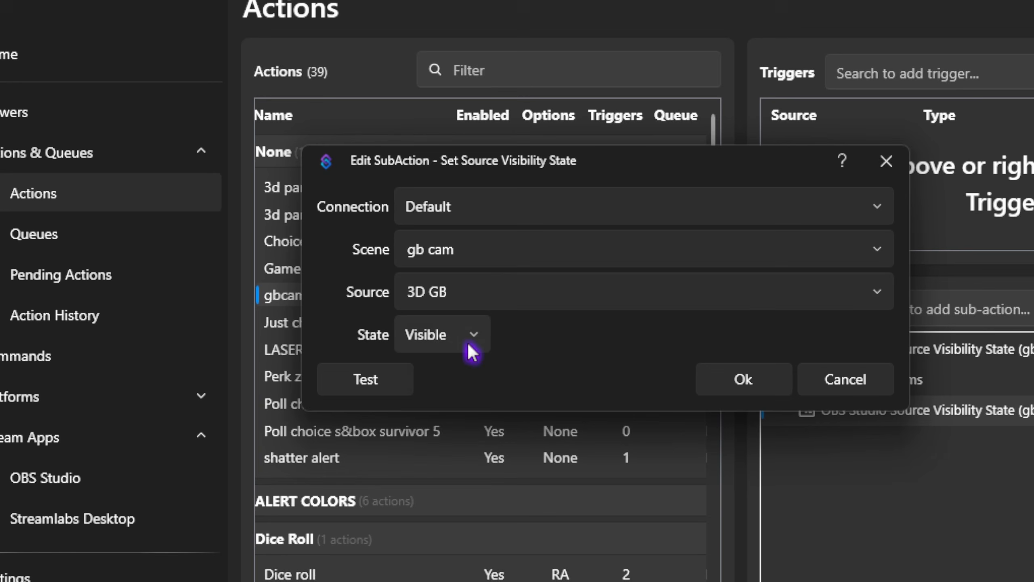
{"action": "left_click", "coordinate": [72, 148]}
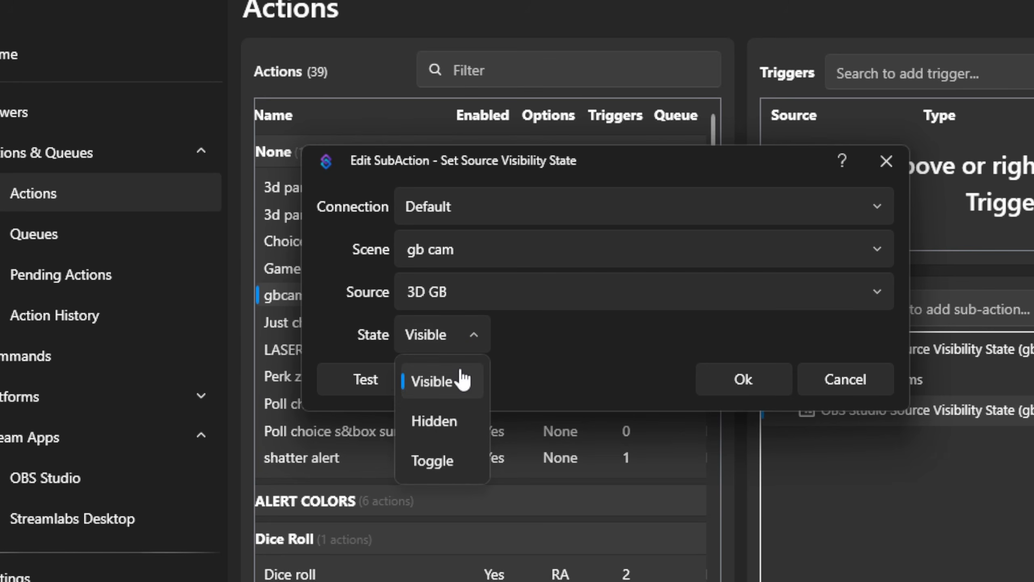
{"action": "left_click", "coordinate": [461, 424]}
{"action": "left_click", "coordinate": [740, 383]}
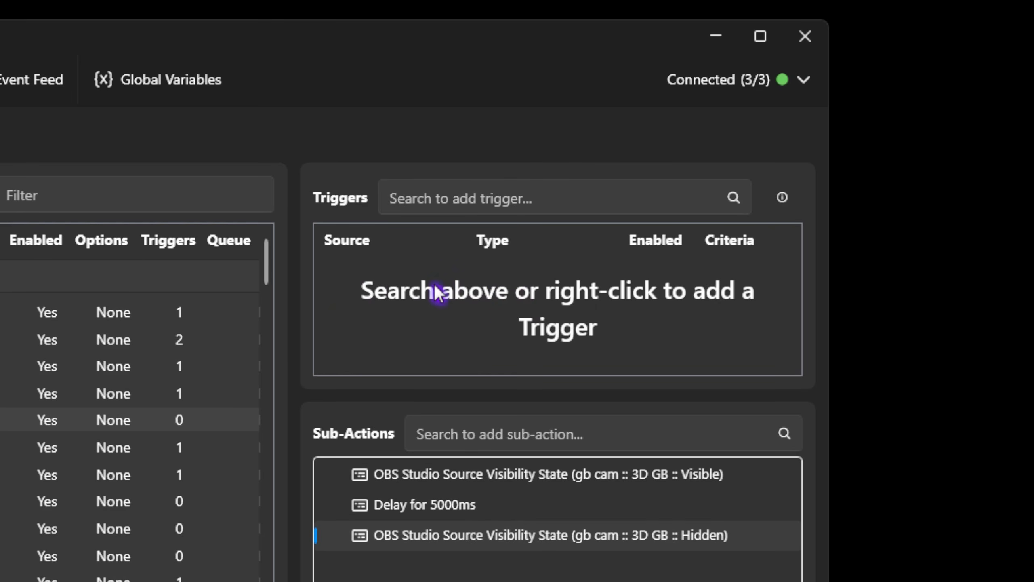
- Add a Twitch Channel Reward trigger of type Reward Redemption to the gbcam action
{"action": "right_click", "coordinate": [437, 291]}
{"action": "mouse_move", "coordinate": [488, 483]}
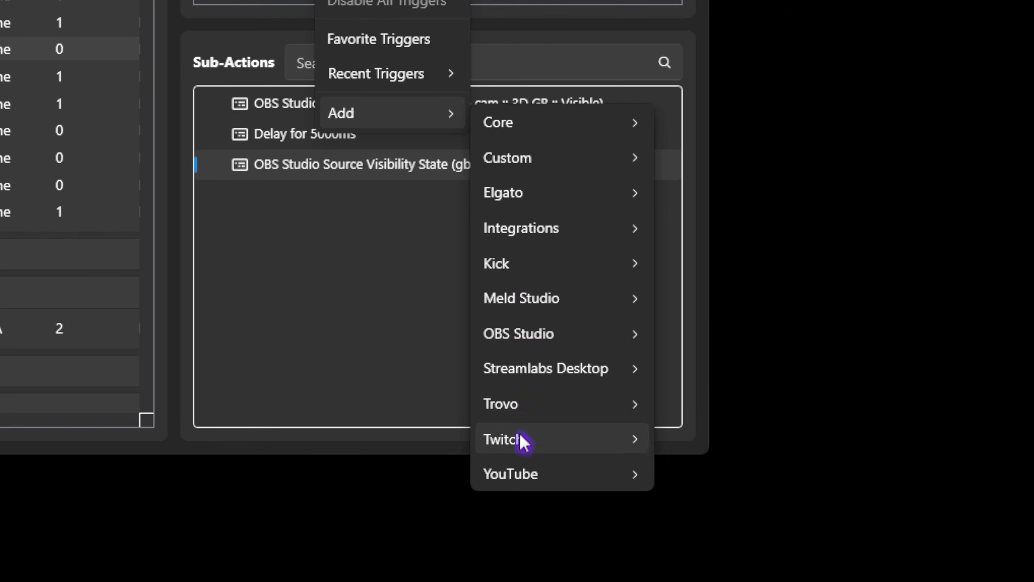
{"action": "mouse_move", "coordinate": [535, 163]}
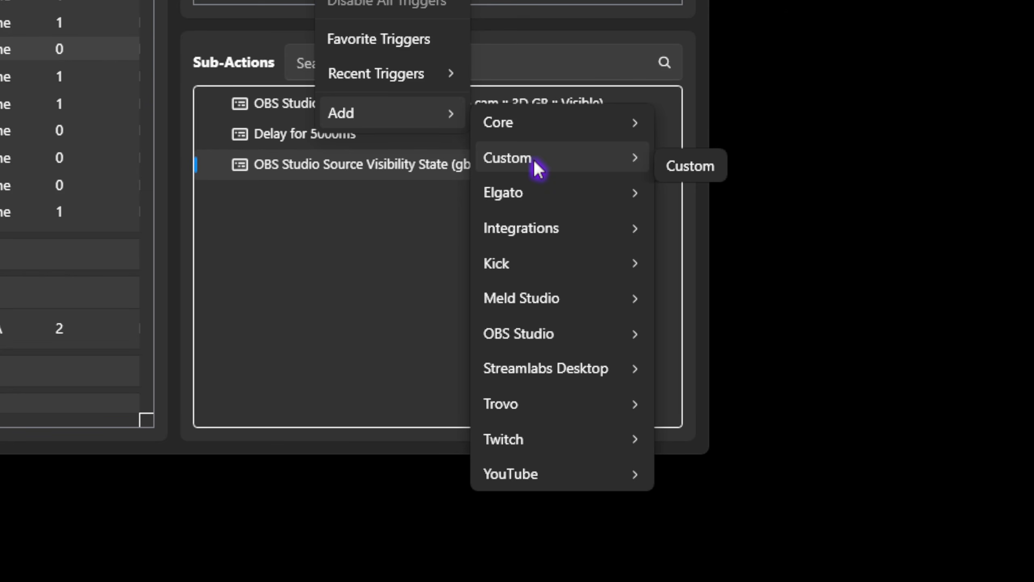
{"action": "mouse_move", "coordinate": [525, 473]}
{"action": "mouse_move", "coordinate": [694, 538]}
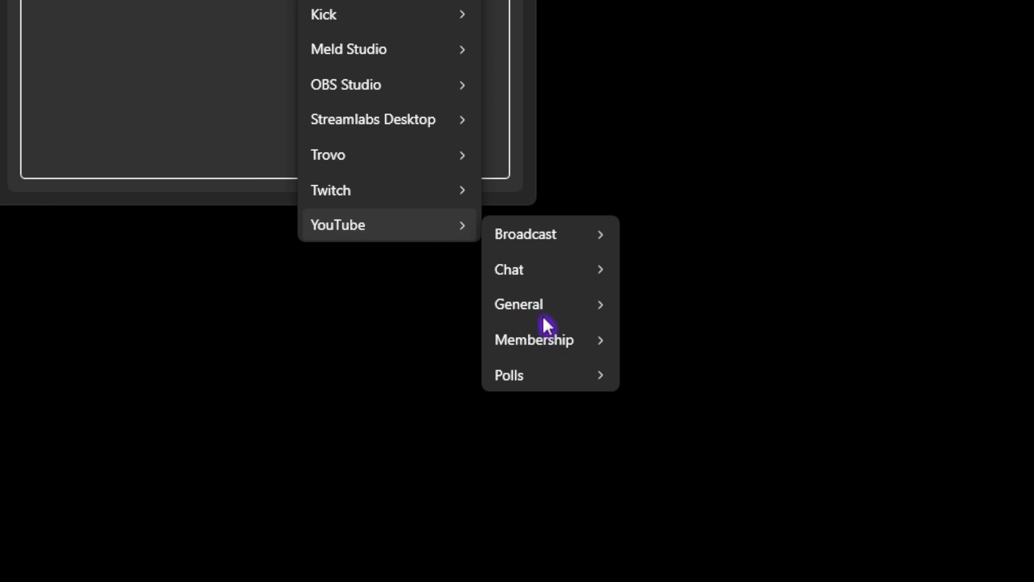
{"action": "mouse_move", "coordinate": [541, 320]}
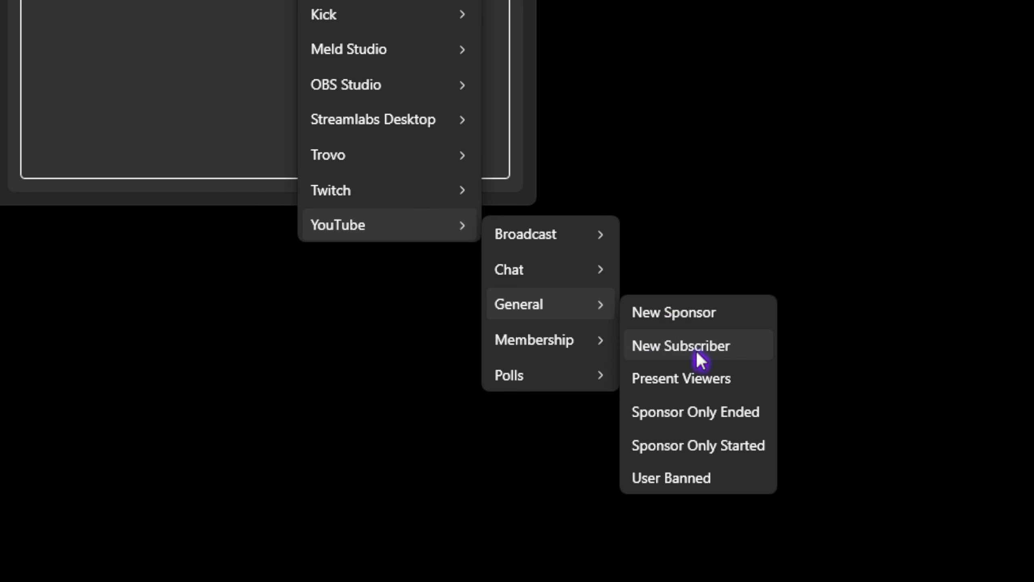
{"action": "mouse_move", "coordinate": [387, 159]}
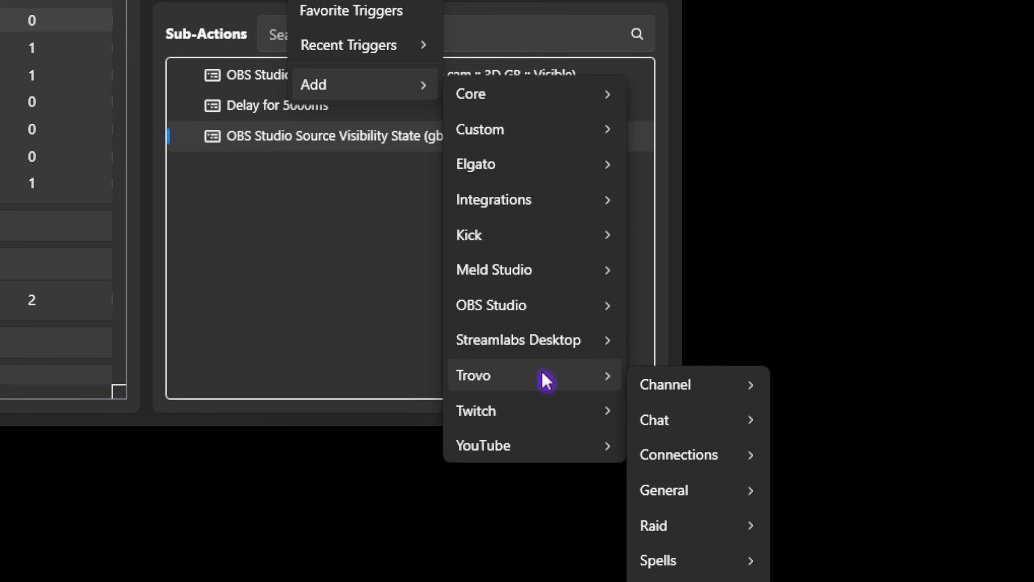
{"action": "mouse_move", "coordinate": [541, 237]}
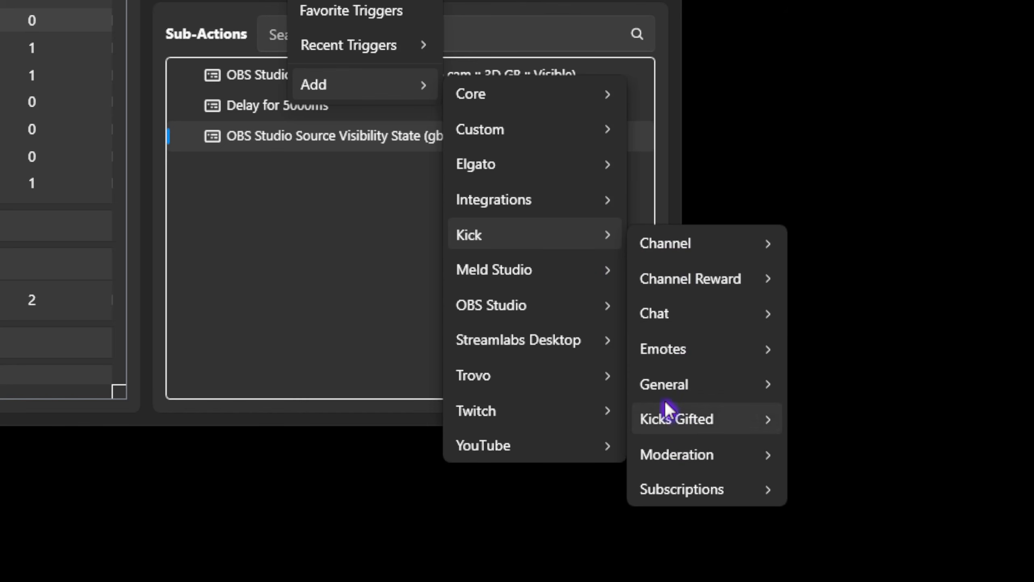
{"action": "mouse_move", "coordinate": [524, 410]}
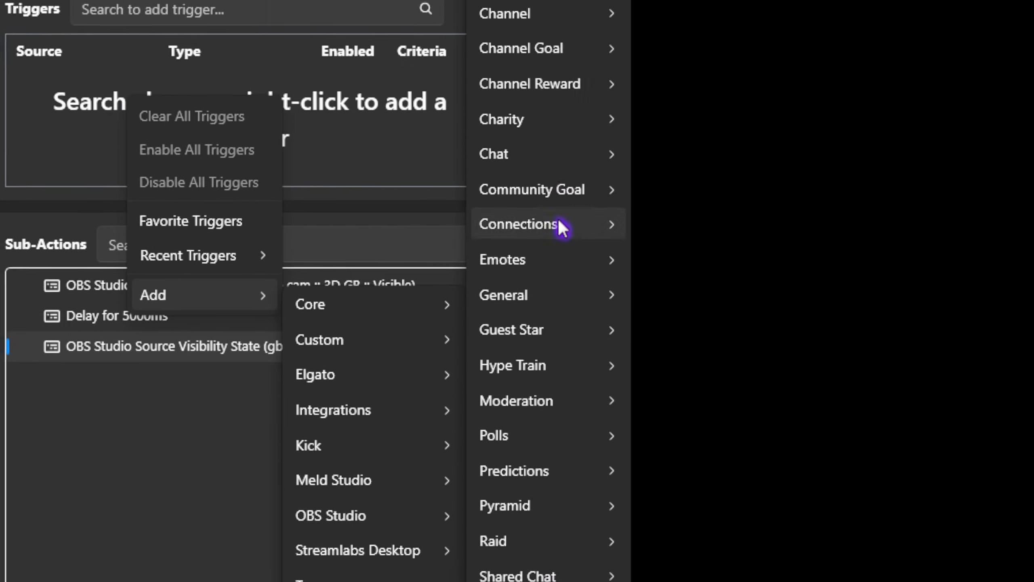
{"action": "mouse_move", "coordinate": [523, 285]}
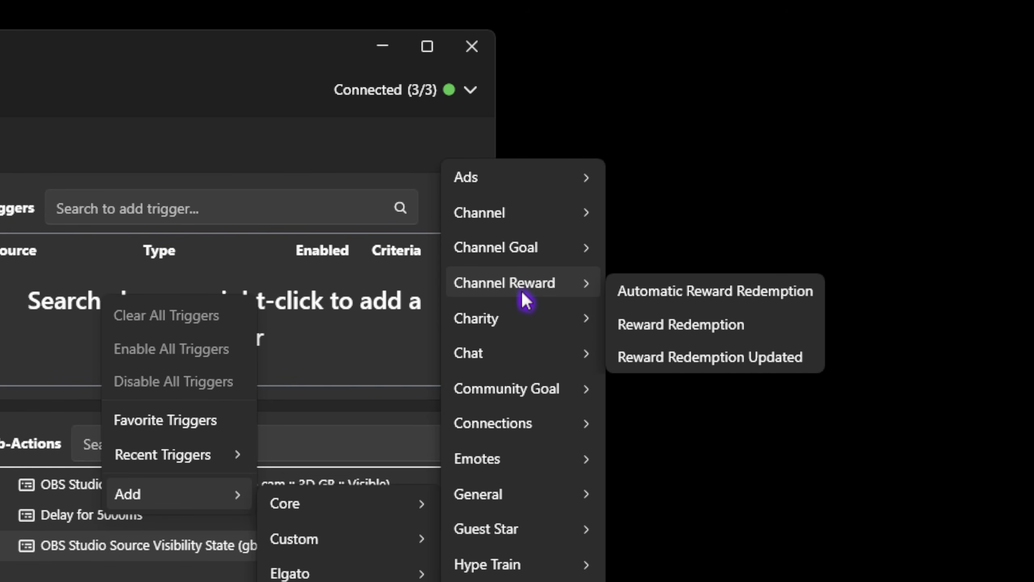
{"action": "left_click", "coordinate": [675, 325]}
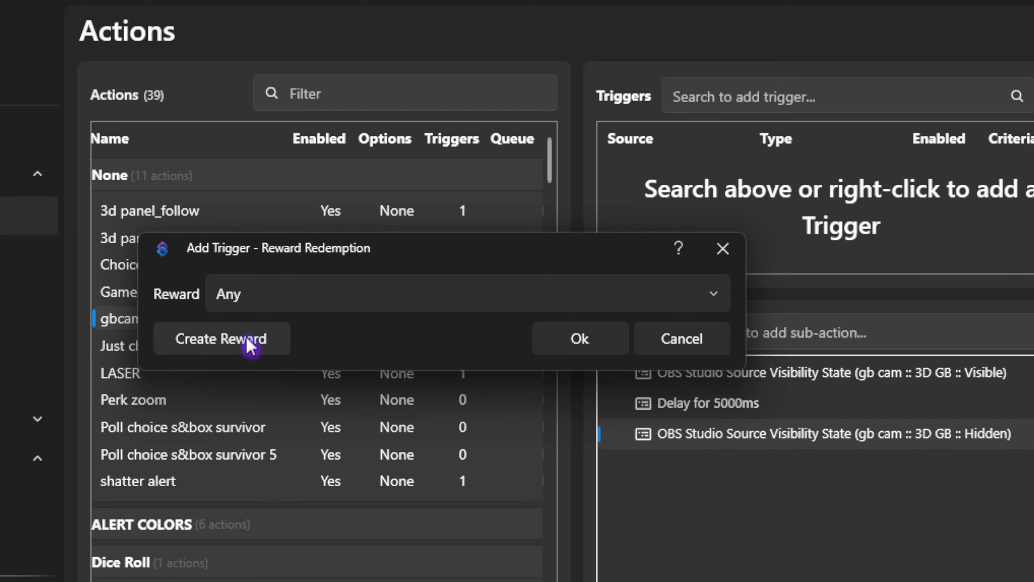
- Start a new Twitch channel reward named Gameboy Cam with the description "A 3D gameboy appears with the webcam"
{"action": "left_click", "coordinate": [221, 339]}
{"action": "type", "text": "Gameboy "}
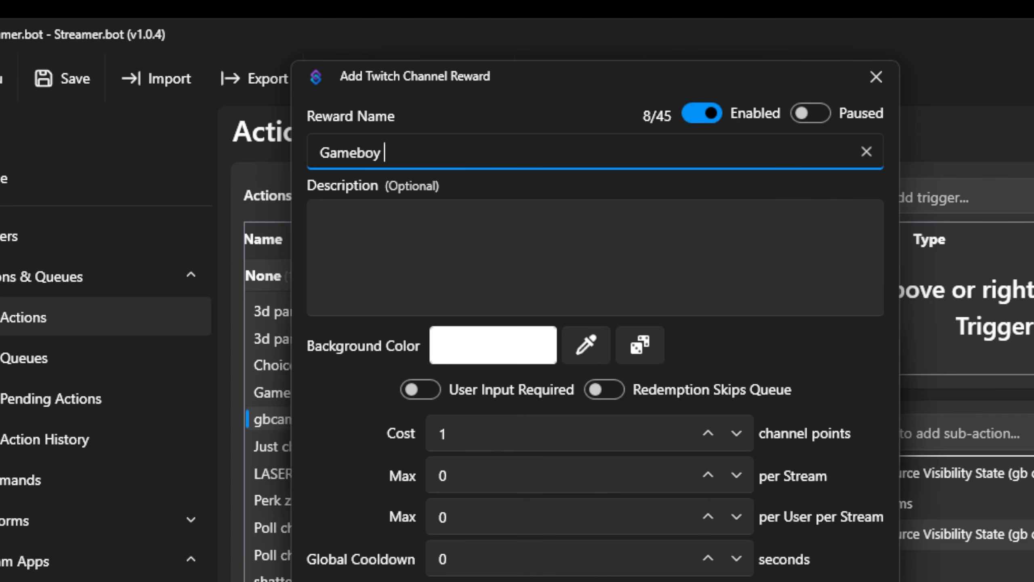
{"action": "type", "text": "Cam"}
{"action": "key", "text": "Tab"}
{"action": "type", "text": "A"}
{"action": "type", "text": "3D gameboy appears with the webcam"}
- Set the reward's cost to 10 channel points, then create it and confirm it as the redemption trigger's reward
{"action": "left_click", "coordinate": [487, 435]}
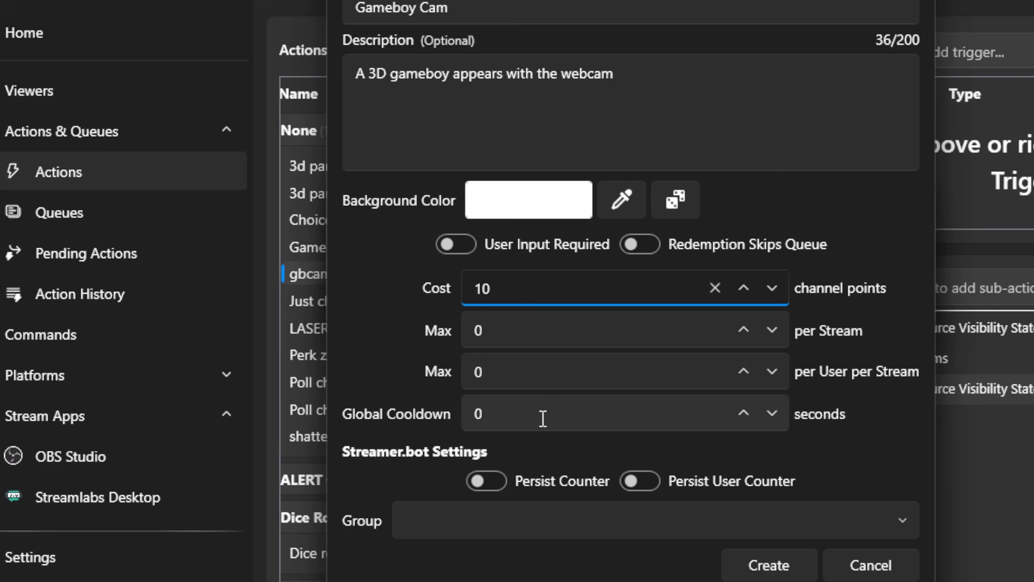
{"action": "left_click", "coordinate": [748, 505]}
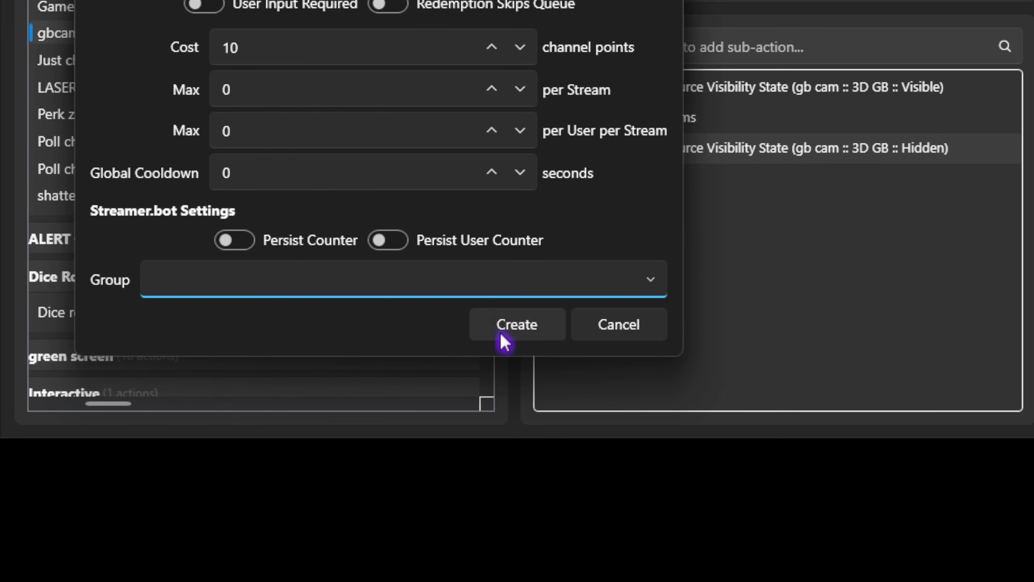
{"action": "left_click", "coordinate": [758, 575]}
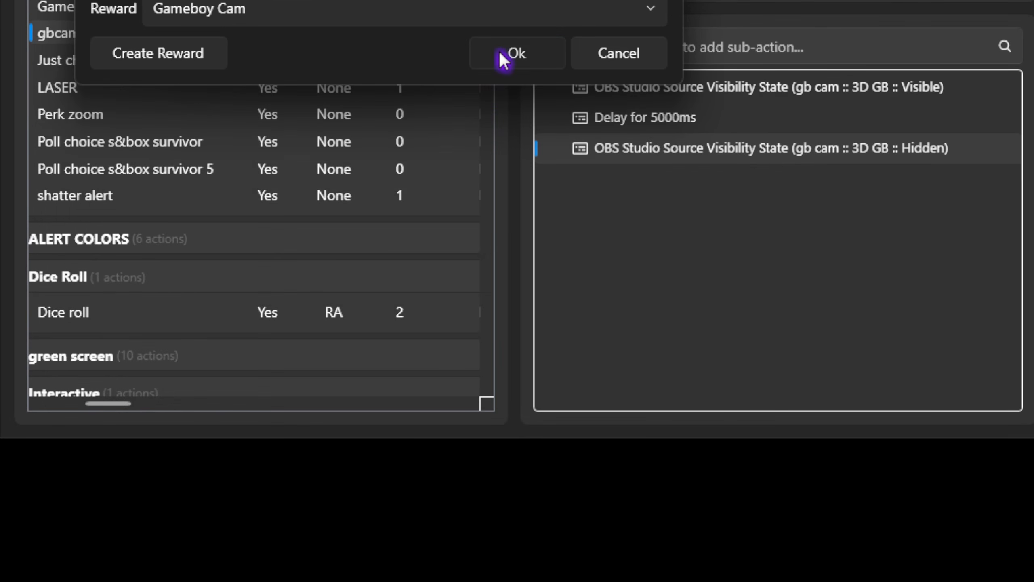
{"action": "left_click", "coordinate": [504, 59]}
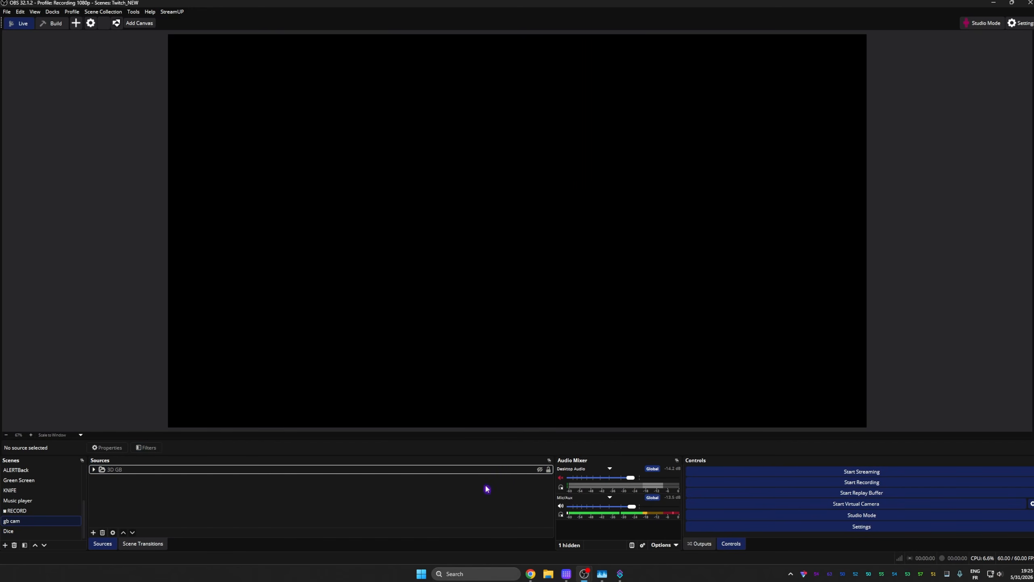
- Switch to OBS, open the GAME scene and make its fake gameplay source visible
{"action": "left_click", "coordinate": [503, 470]}
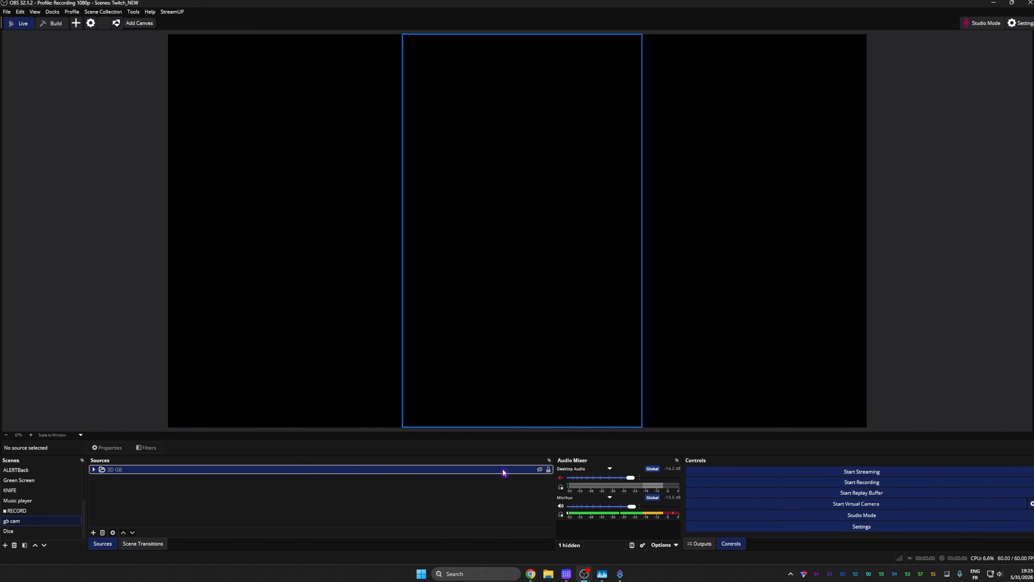
{"action": "scroll", "coordinate": [48, 513], "scroll_direction": "up", "scroll_amount": 1}
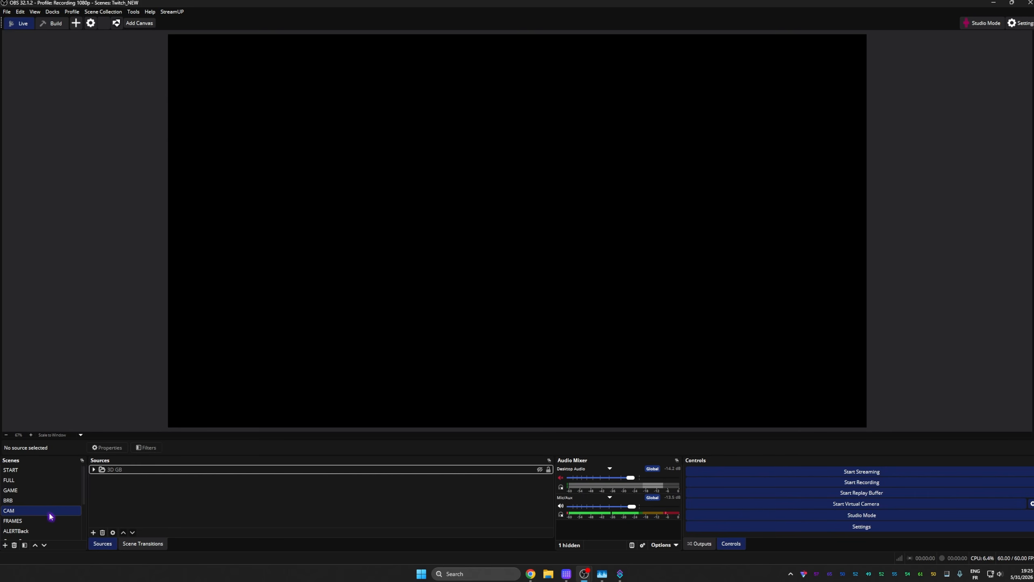
{"action": "left_click", "coordinate": [40, 490]}
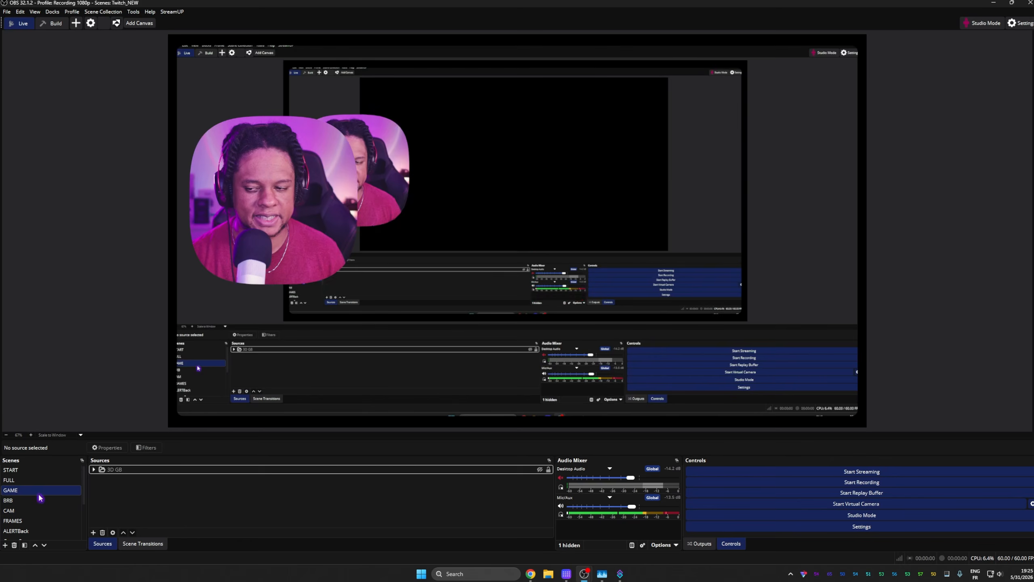
{"action": "left_click", "coordinate": [534, 506]}
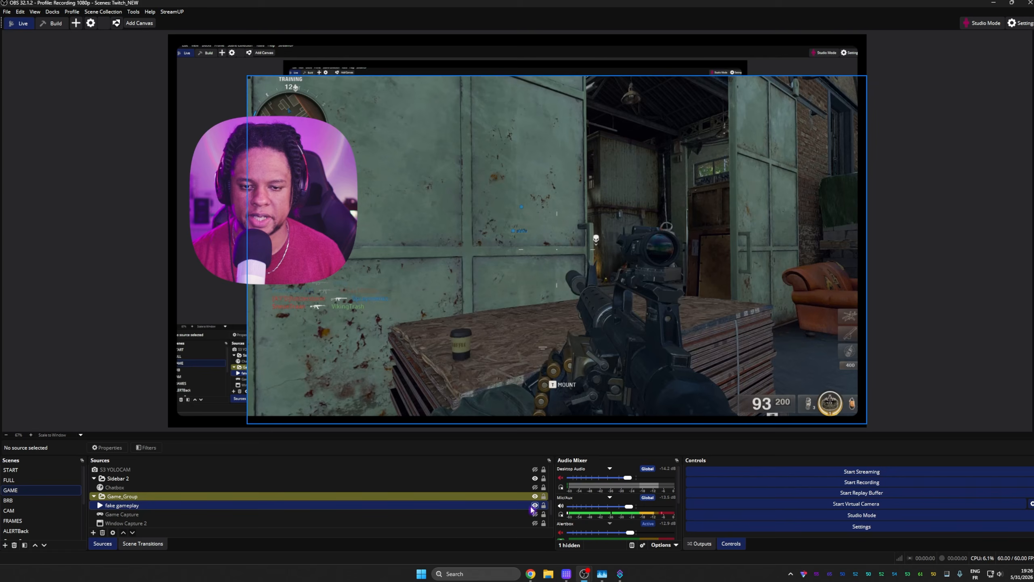
- Add the existing gb cam scene as a source in the GAME scene
{"action": "left_click", "coordinate": [93, 532]}
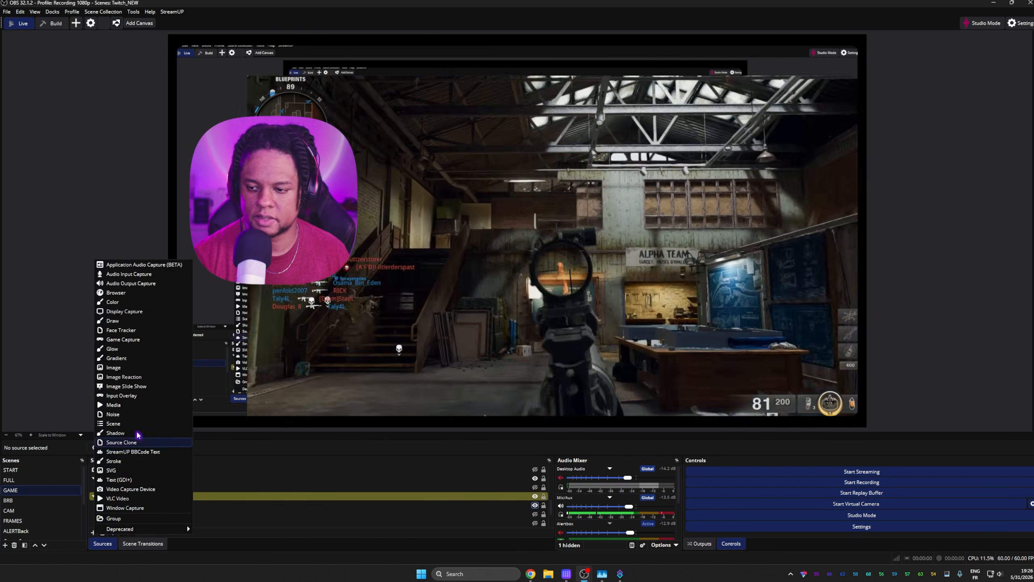
{"action": "left_click", "coordinate": [113, 424]}
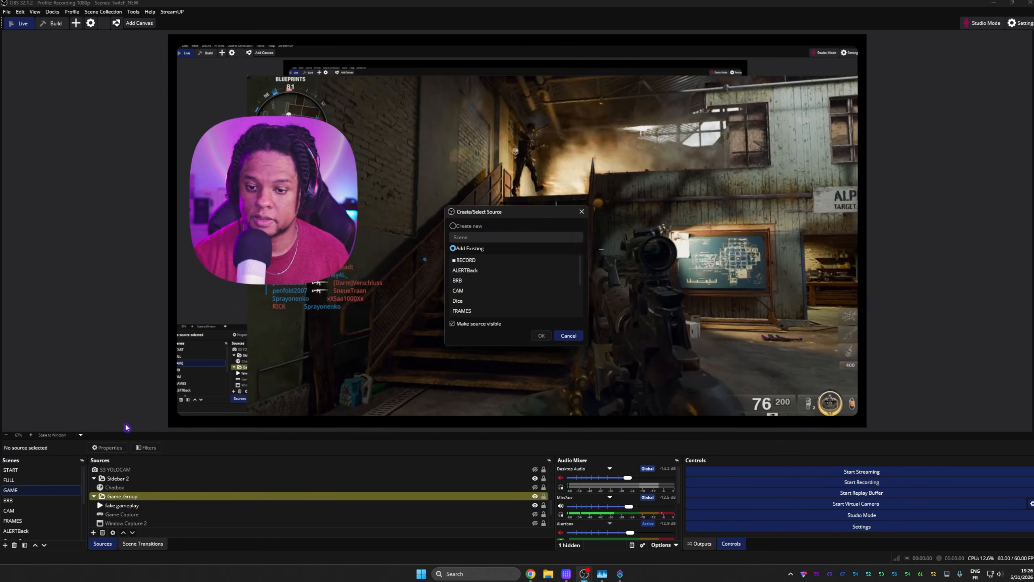
{"action": "left_click", "coordinate": [464, 270]}
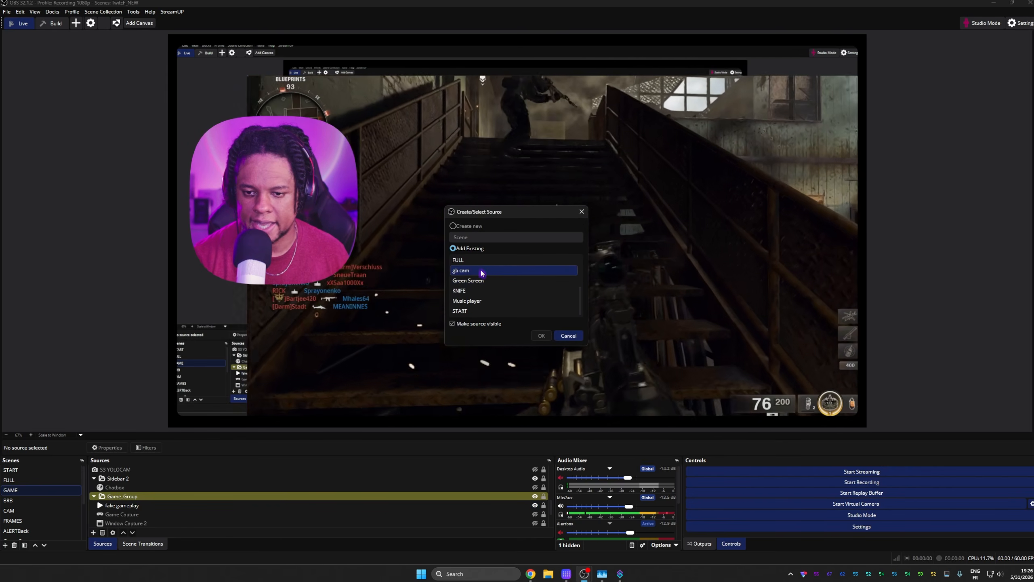
{"action": "left_click", "coordinate": [541, 335]}
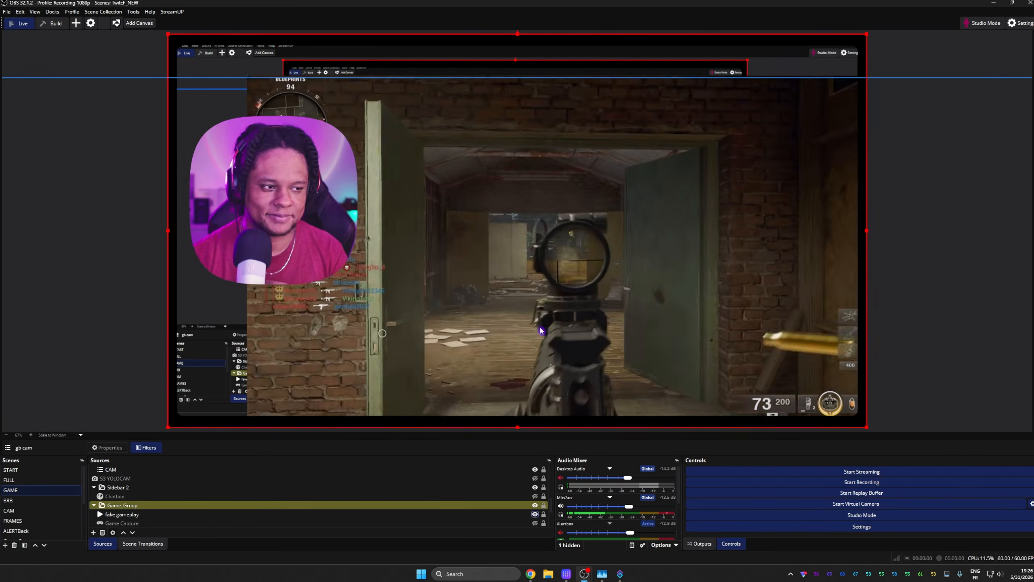
- Scale the gb cam source down and move it over the webcam on the canvas
{"action": "left_click_drag", "start_coordinate": [866, 35], "coordinate": [566, 220]}
{"action": "left_click_drag", "start_coordinate": [397, 371], "coordinate": [299, 246]}
{"action": "left_click_drag", "start_coordinate": [465, 323], "coordinate": [541, 386]}
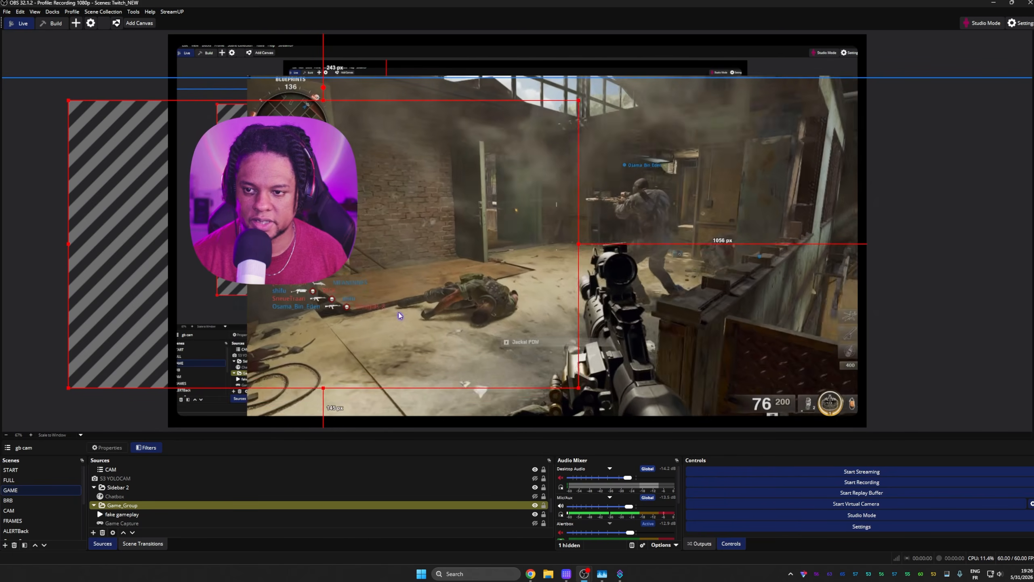
{"action": "left_click_drag", "start_coordinate": [399, 312], "coordinate": [341, 311]}
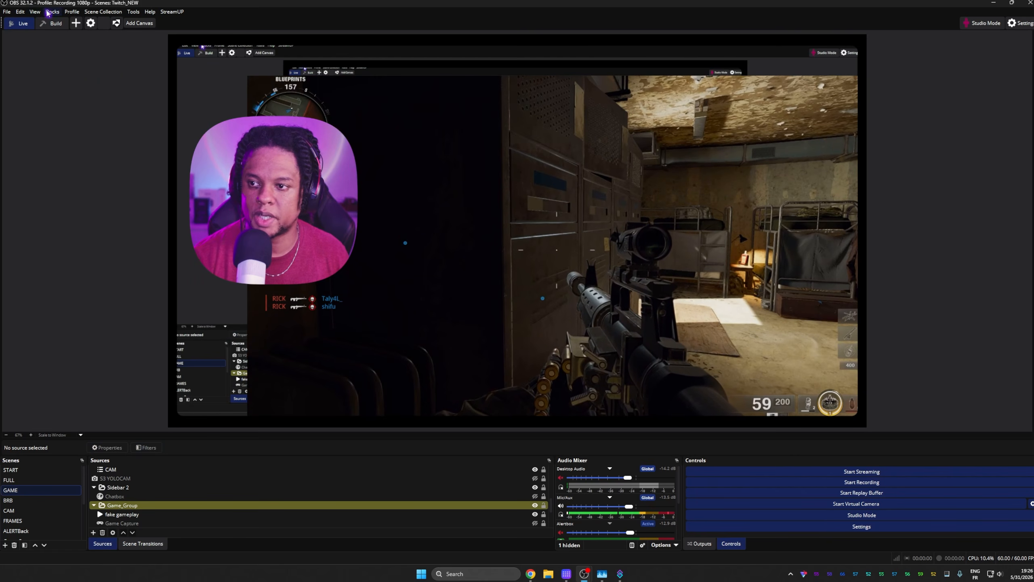
- Bring up the Twitch stream chat popout beside the webcam preview and redeem the Gameboy Cam reward for 10 points
{"action": "left_click", "coordinate": [52, 11]}
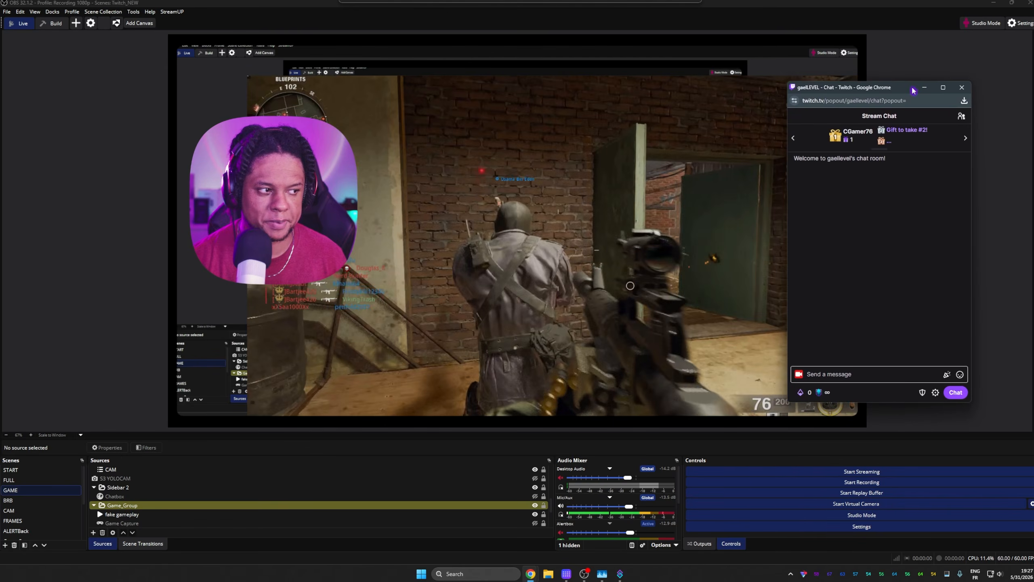
{"action": "left_click_drag", "start_coordinate": [913, 90], "coordinate": [922, 94]}
{"action": "left_click", "coordinate": [815, 393]}
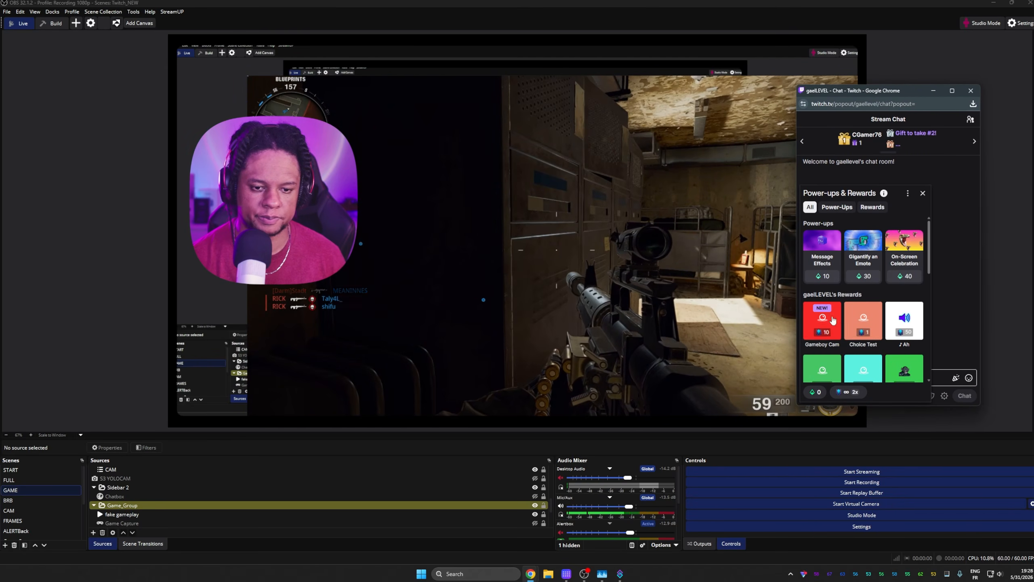
{"action": "left_click", "coordinate": [832, 319]}
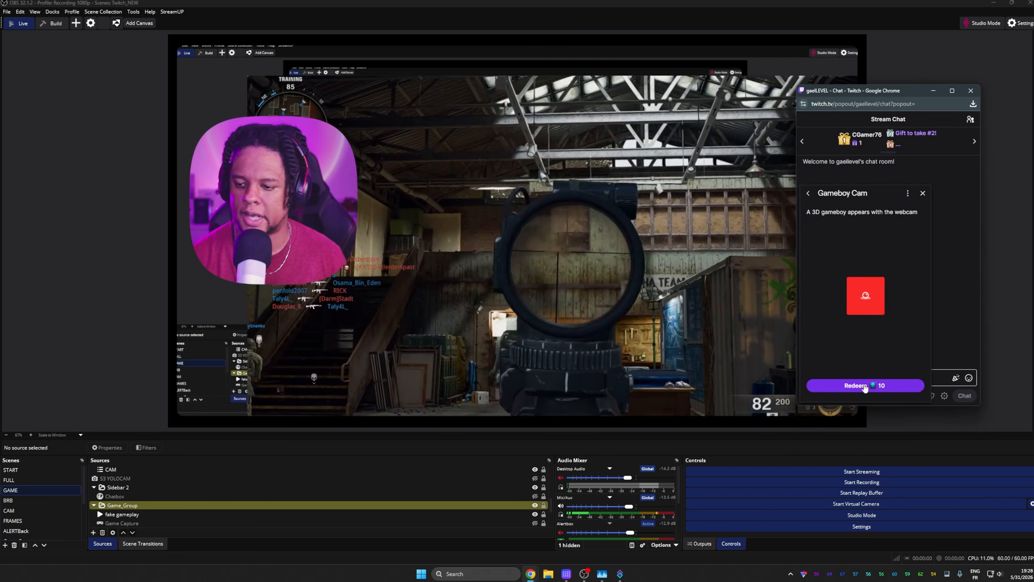
{"action": "left_click", "coordinate": [865, 387]}
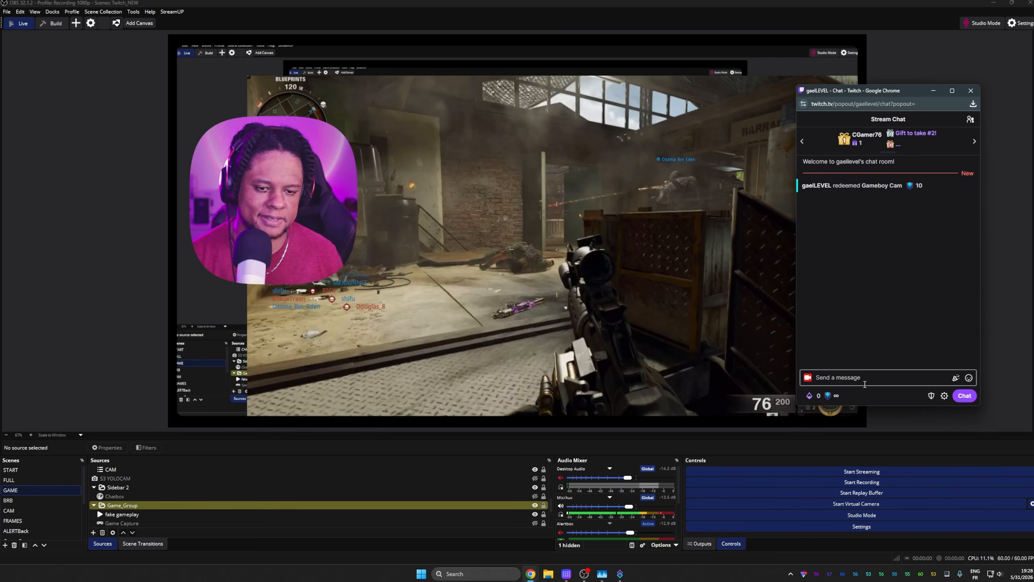
- Enlarge the gameplay footage to fill the canvas frame and redeem the Gameboy Cam reward a second time
{"action": "mouse_move", "coordinate": [276, 76]}
{"action": "left_mouse_down"}
{"action": "mouse_move", "coordinate": [276, 85]}
{"action": "mouse_move", "coordinate": [283, 57]}
{"action": "left_mouse_up"}
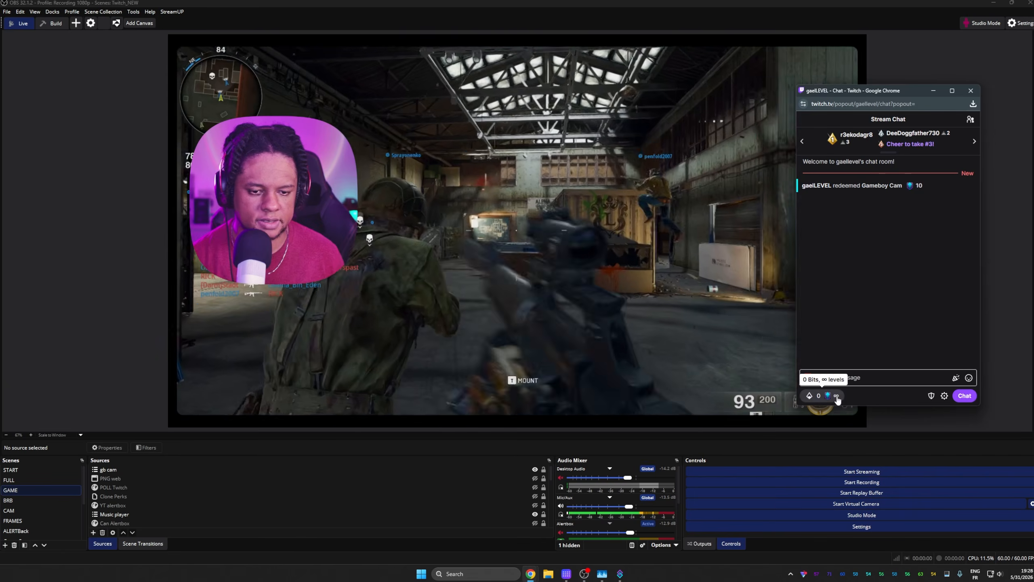
{"action": "left_click", "coordinate": [837, 397]}
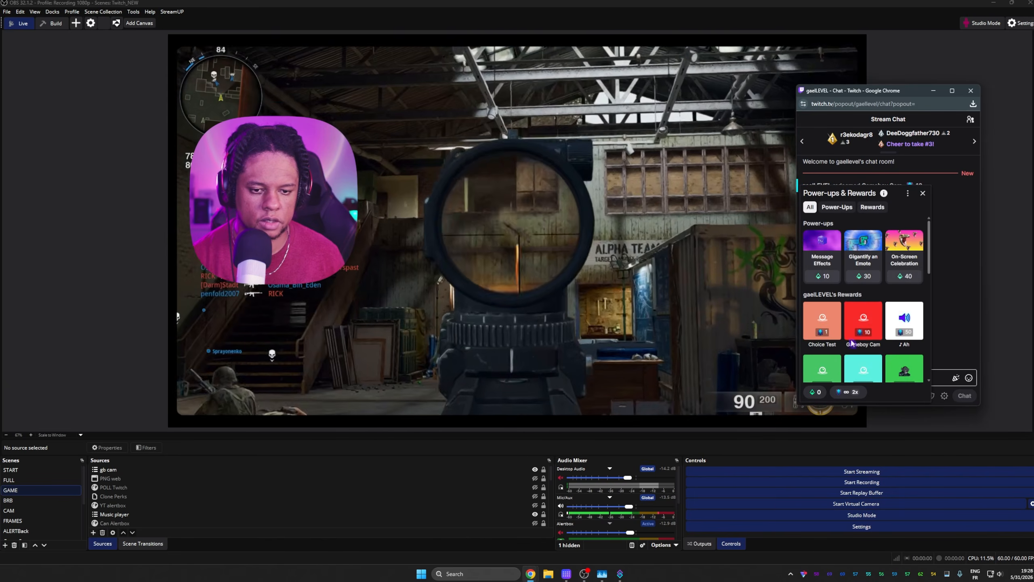
{"action": "left_click", "coordinate": [873, 324]}
{"action": "left_click", "coordinate": [865, 385]}
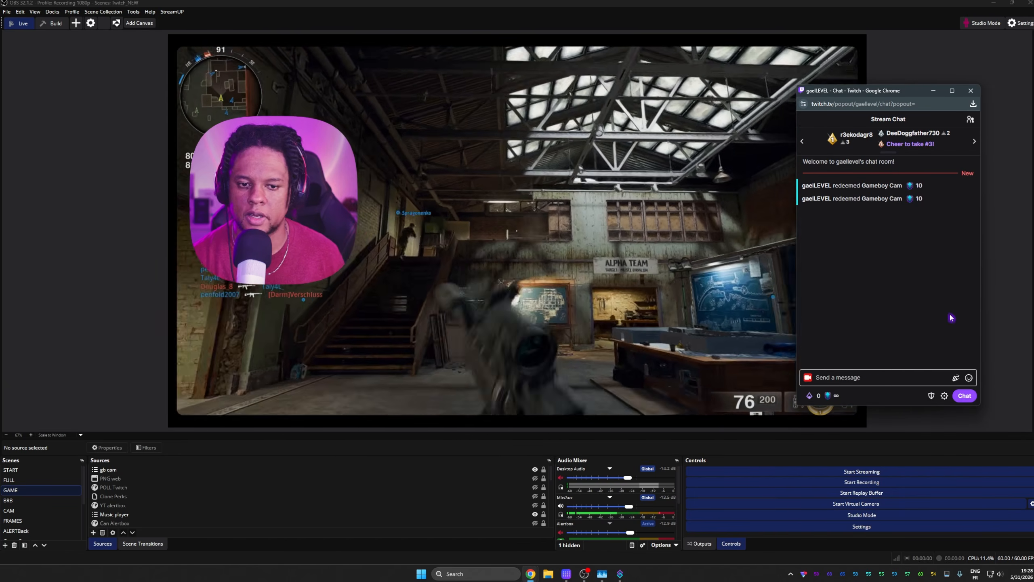
- Shift the gb cam source slightly so the Game Boy covers the webcam, and redeem Gameboy Cam again to test it
{"action": "left_click", "coordinate": [108, 469]}
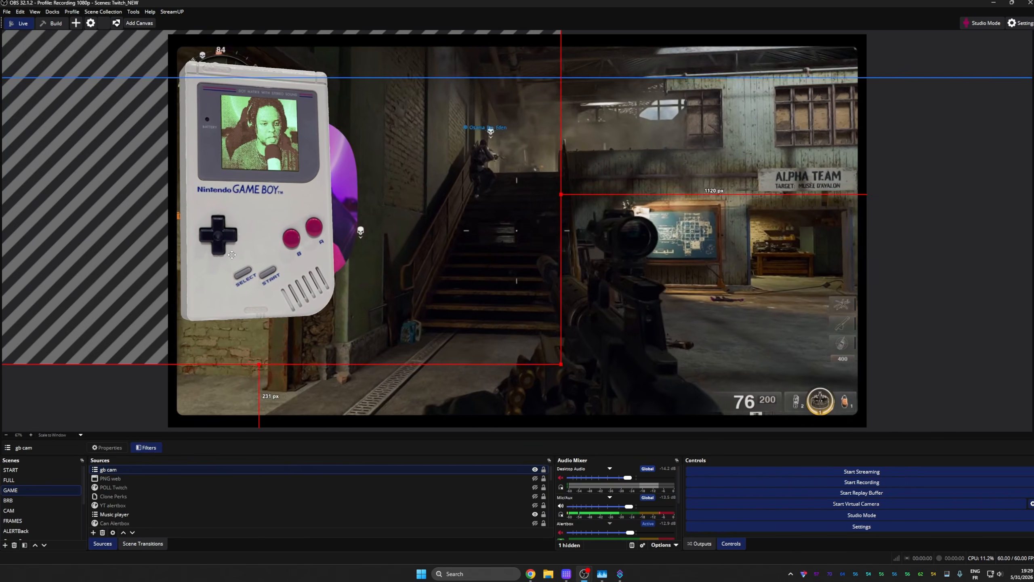
{"action": "left_click_drag", "start_coordinate": [232, 254], "coordinate": [246, 256]}
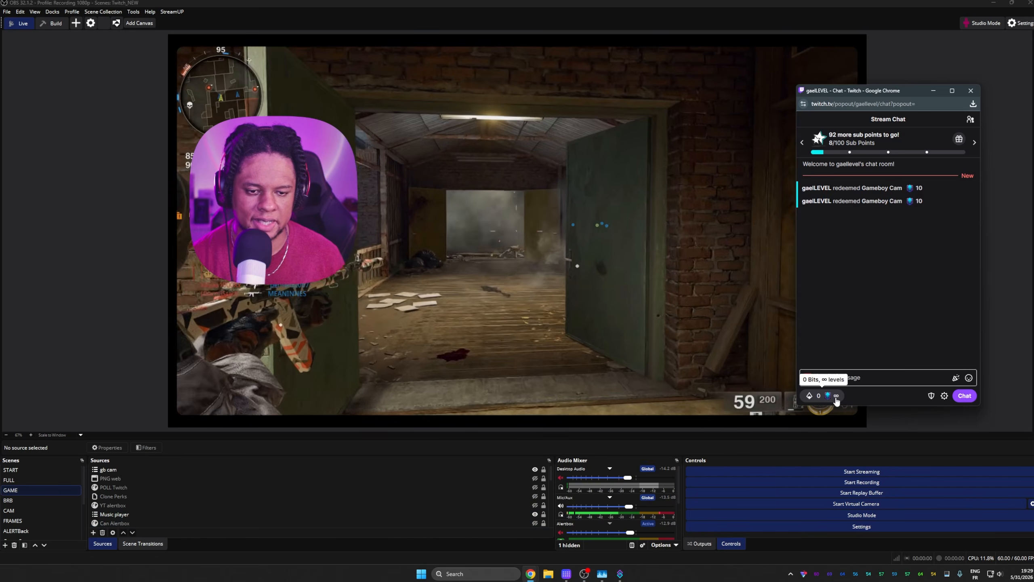
{"action": "left_click", "coordinate": [835, 397]}
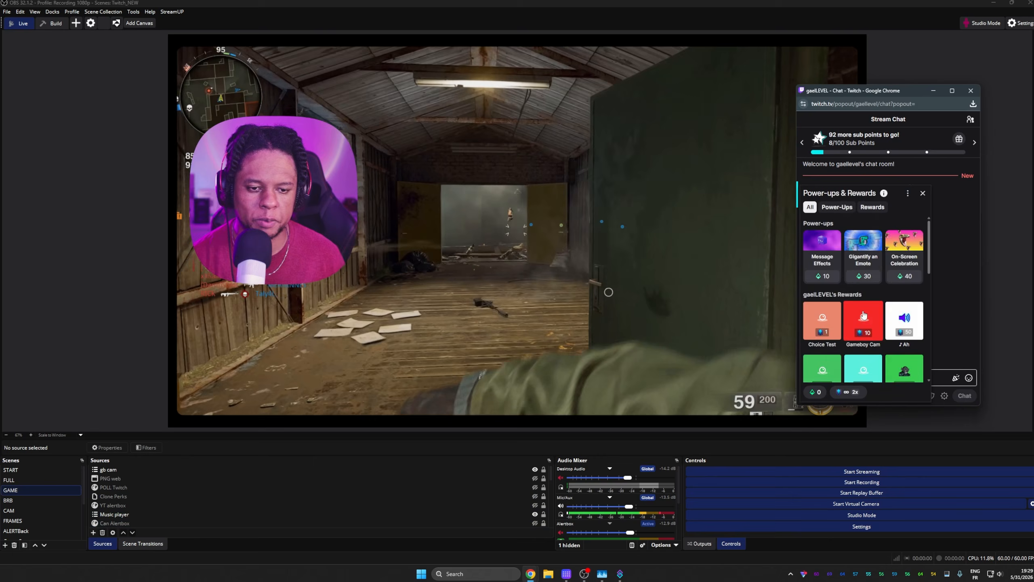
{"action": "left_click", "coordinate": [823, 362]}
{"action": "left_click", "coordinate": [877, 387]}
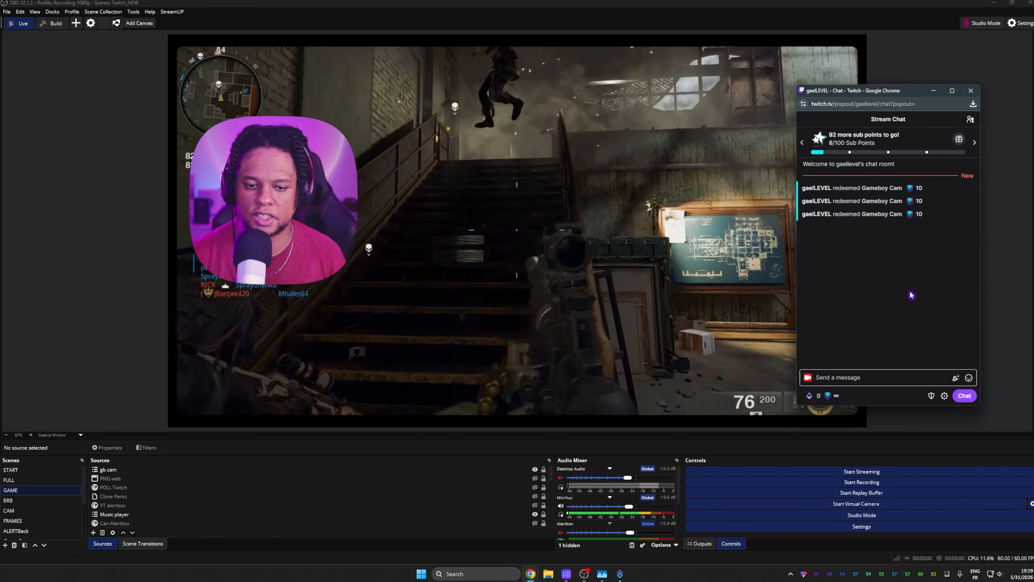
- Open the gb cam scene and make its 3D GB group visible
{"action": "scroll", "coordinate": [27, 504], "scroll_direction": "down", "scroll_amount": 1}
{"action": "left_click", "coordinate": [18, 521]}
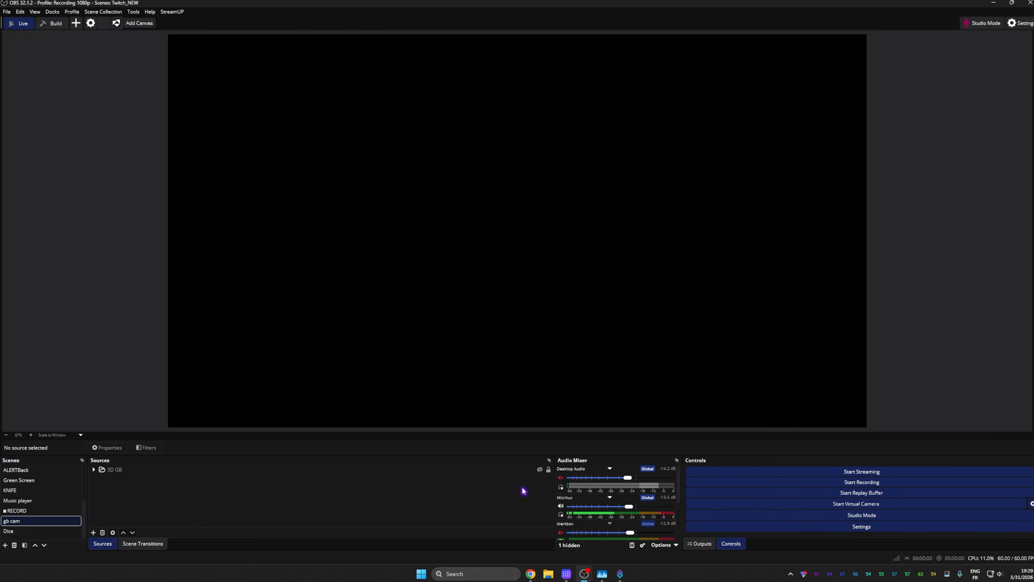
{"action": "left_click", "coordinate": [538, 471]}
{"action": "left_click", "coordinate": [540, 470]}
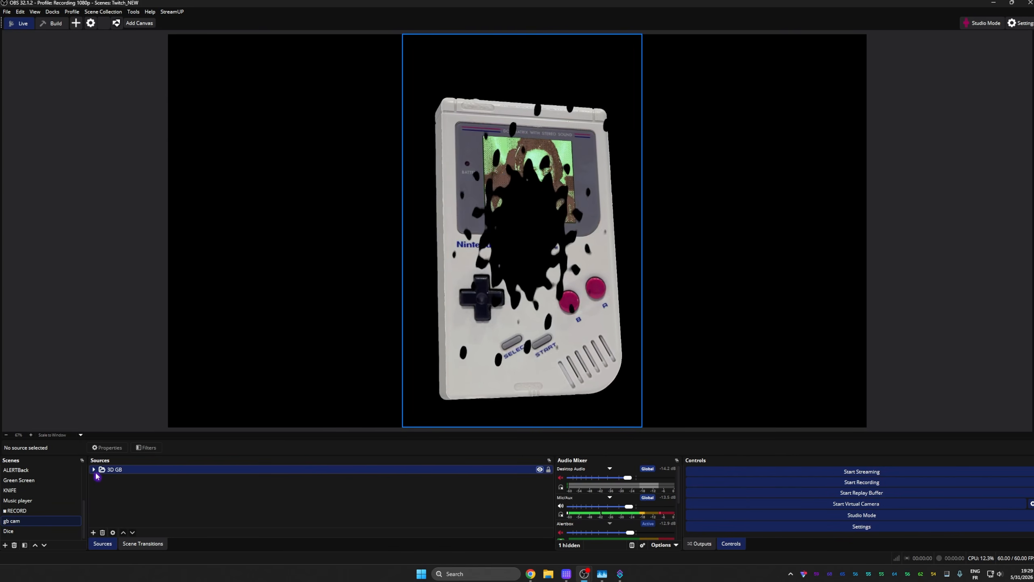
- Expand the 3D GB group and inspect its gb image and GBcam sources against the whole group on the canvas
{"action": "left_click", "coordinate": [93, 470]}
{"action": "left_click", "coordinate": [97, 479]}
{"action": "left_click", "coordinate": [110, 487]}
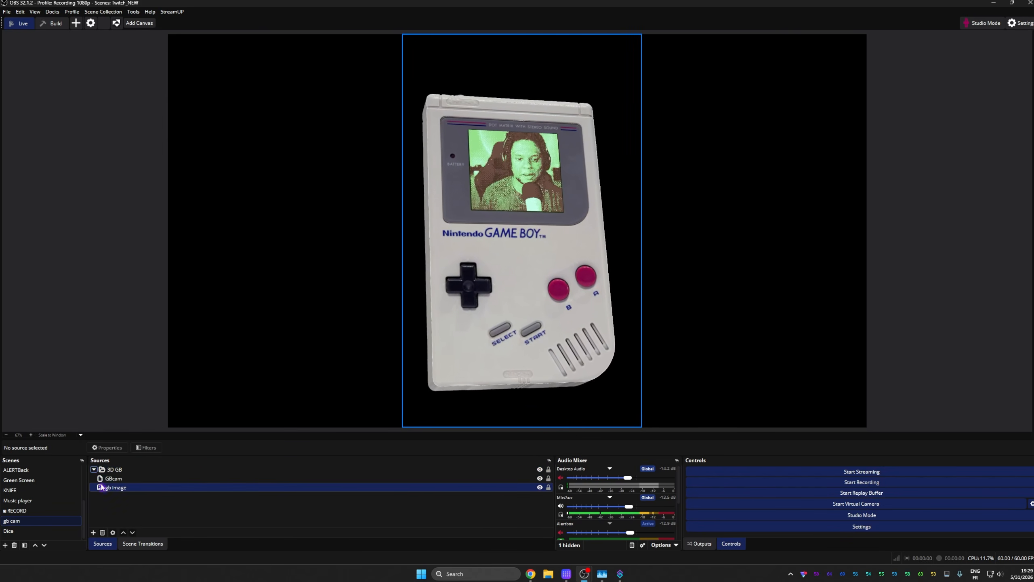
{"action": "left_click", "coordinate": [114, 479]}
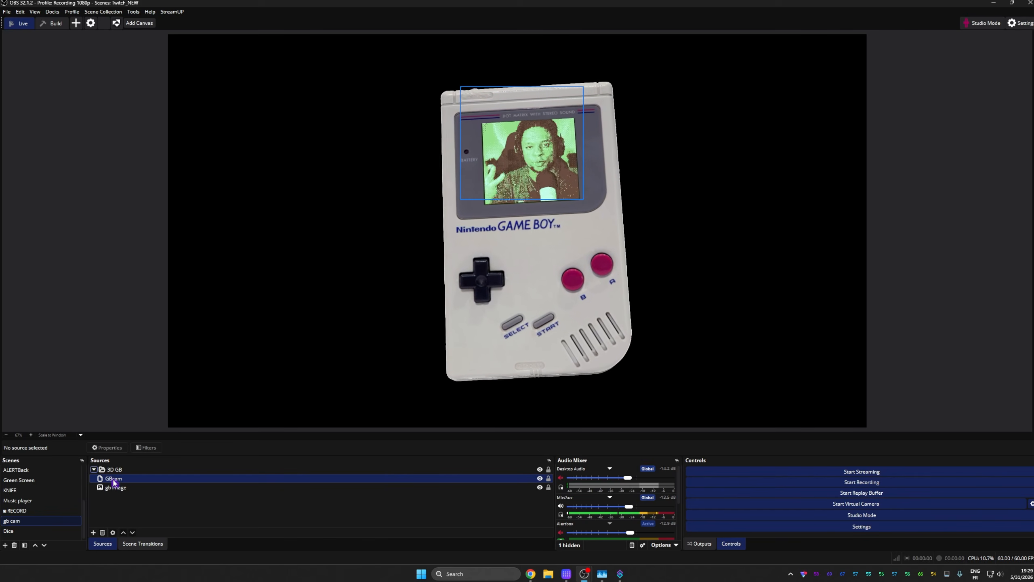
{"action": "left_click", "coordinate": [132, 471]}
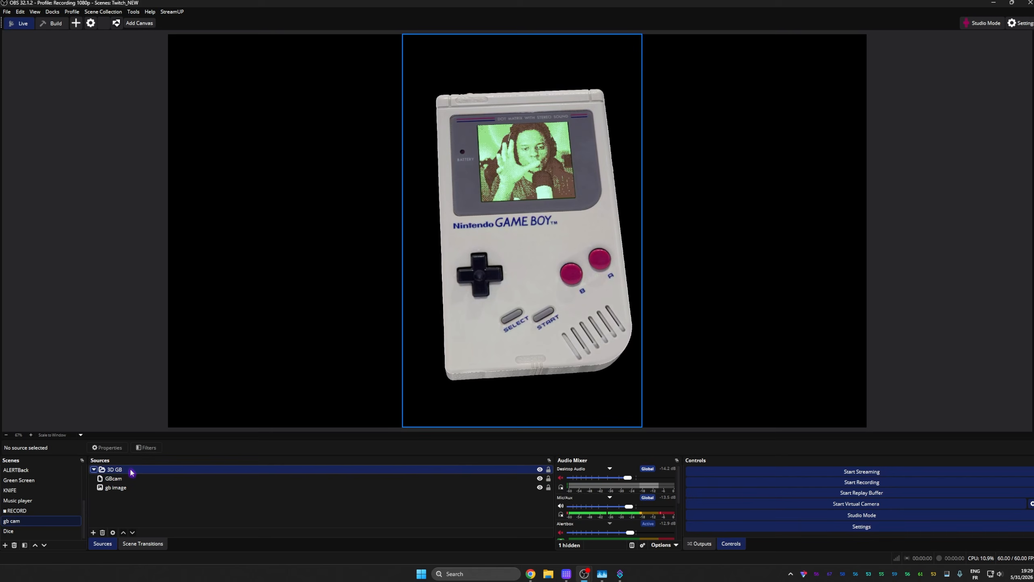
- Open the GBcam source's filters and compare the picture with Color Correction disabled and enabled, then show that filter's settings
{"action": "left_click", "coordinate": [134, 479]}
{"action": "left_click", "coordinate": [145, 448]}
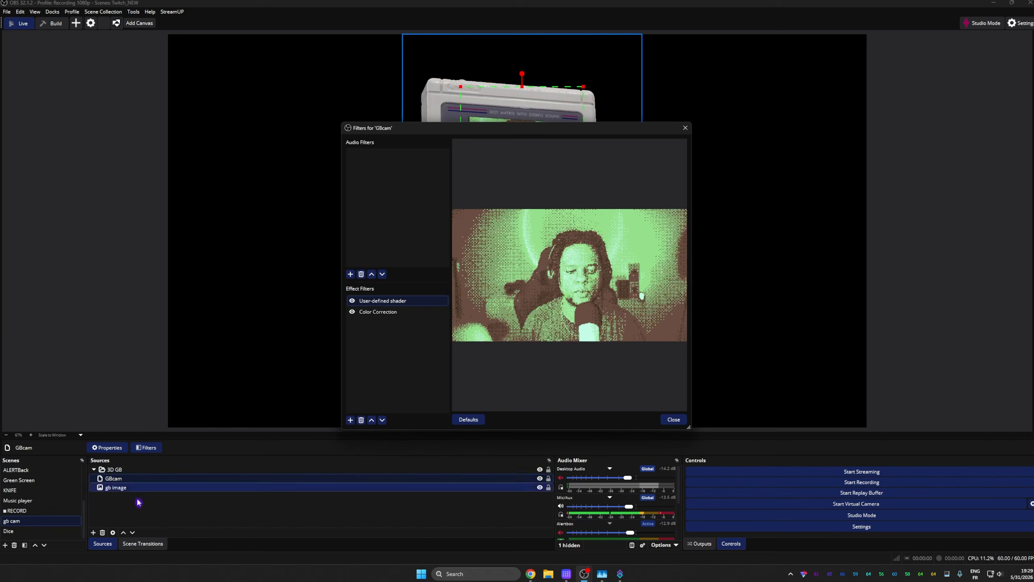
{"action": "left_click", "coordinate": [352, 311]}
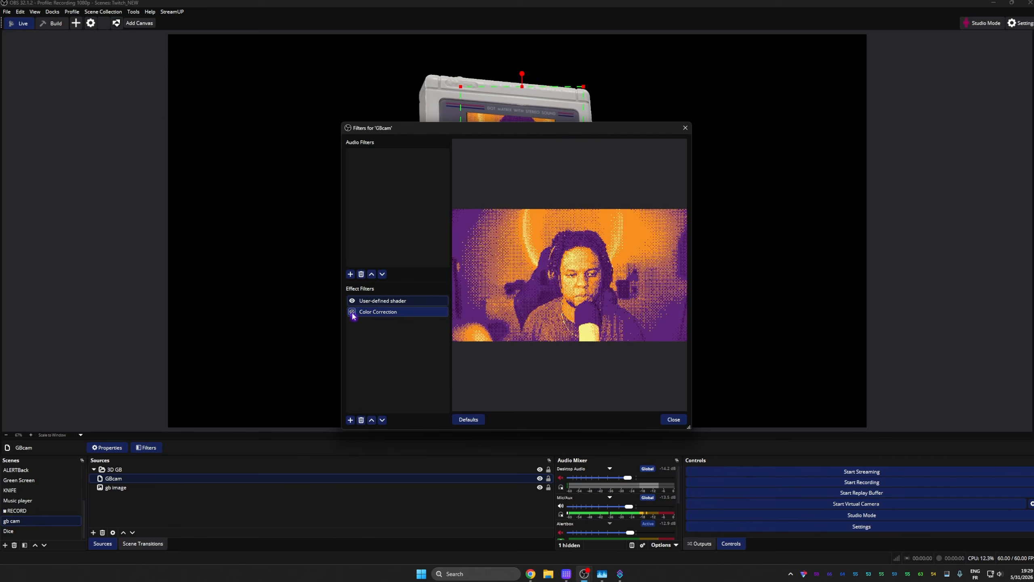
{"action": "left_click", "coordinate": [352, 311]}
{"action": "left_click", "coordinate": [379, 311]}
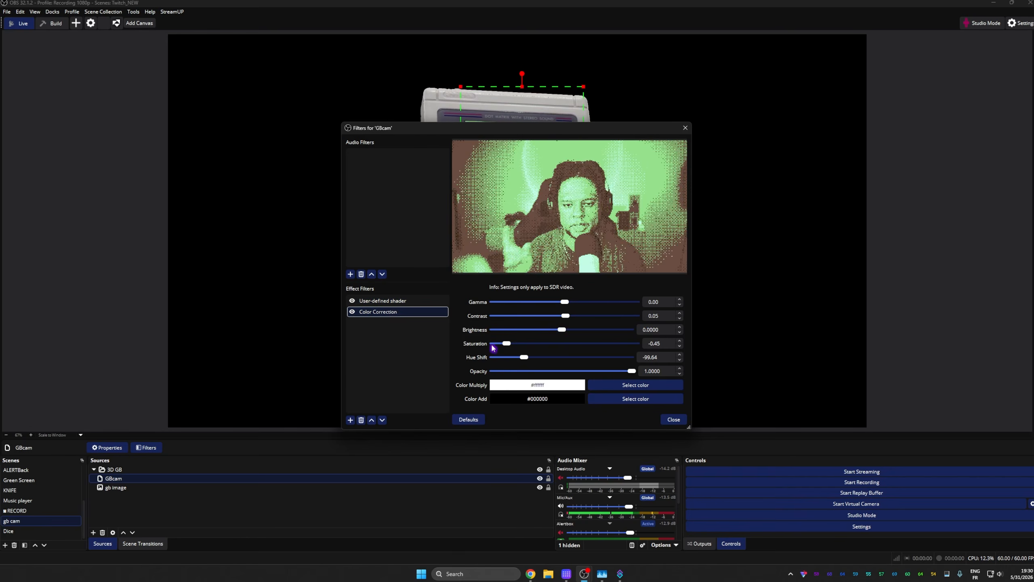
- Recolor the GBcam picture by setting the Color Correction saturation to 5.00 and hue shift to -12.86, then select the User-defined shader filter
{"action": "left_click_drag", "start_coordinate": [524, 356], "coordinate": [709, 347]}
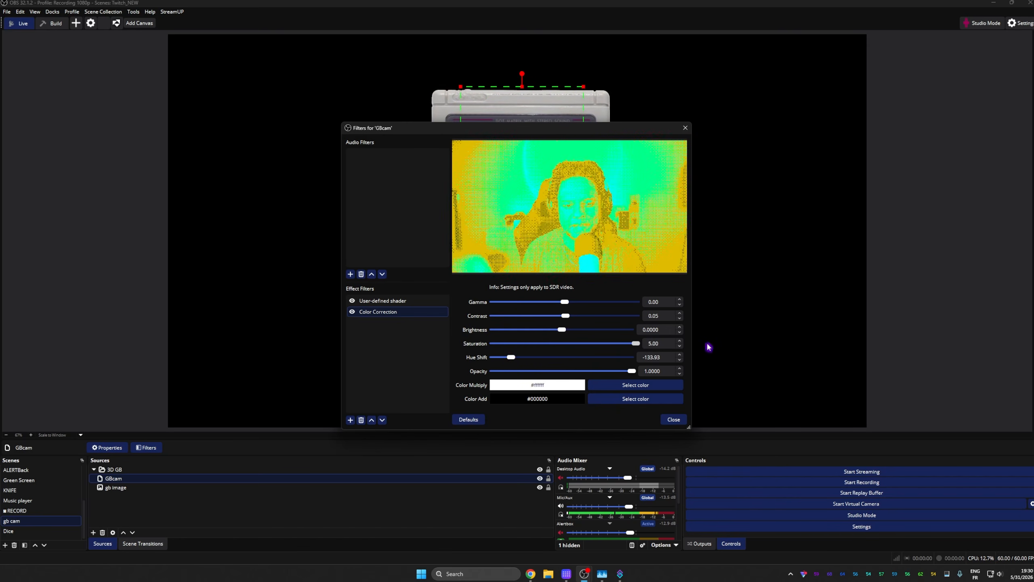
{"action": "mouse_move", "coordinate": [537, 366]}
{"action": "left_mouse_down"}
{"action": "mouse_move", "coordinate": [567, 364]}
{"action": "mouse_move", "coordinate": [558, 367]}
{"action": "left_mouse_up"}
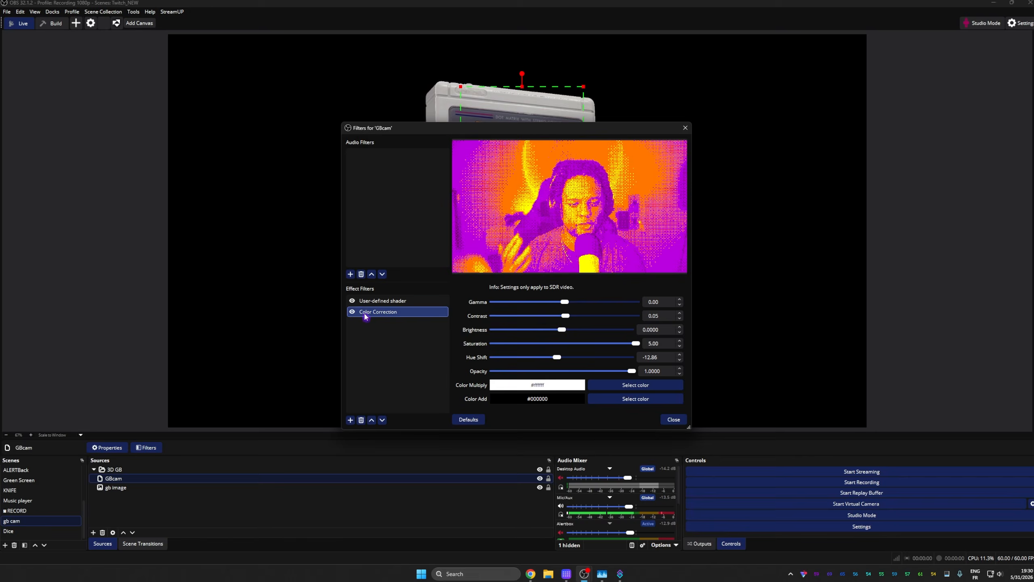
{"action": "left_click", "coordinate": [366, 300]}
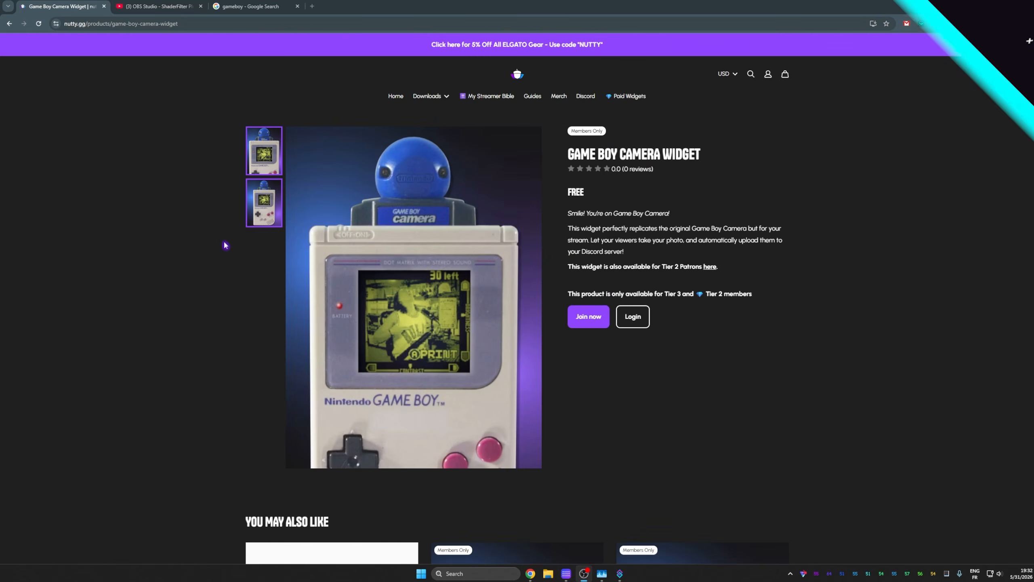